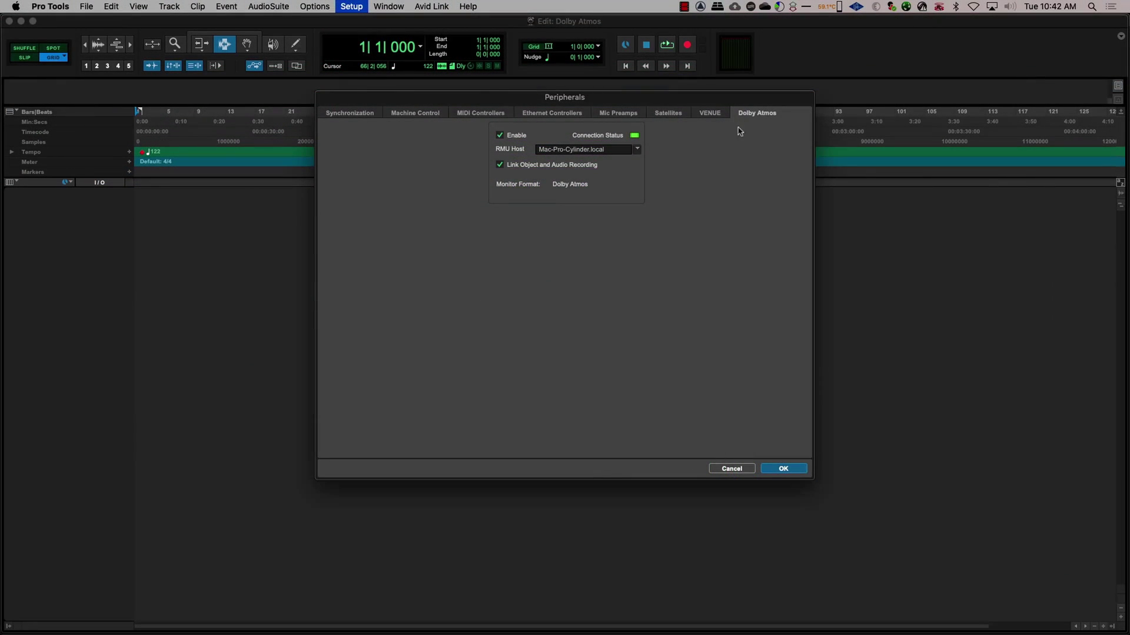
- Accept the Dolby Atmos renderer connection settings and review the bus-to-object mapping in I/O Setup
left_click(783, 469)
left_click(352, 7)
left_click(371, 72)
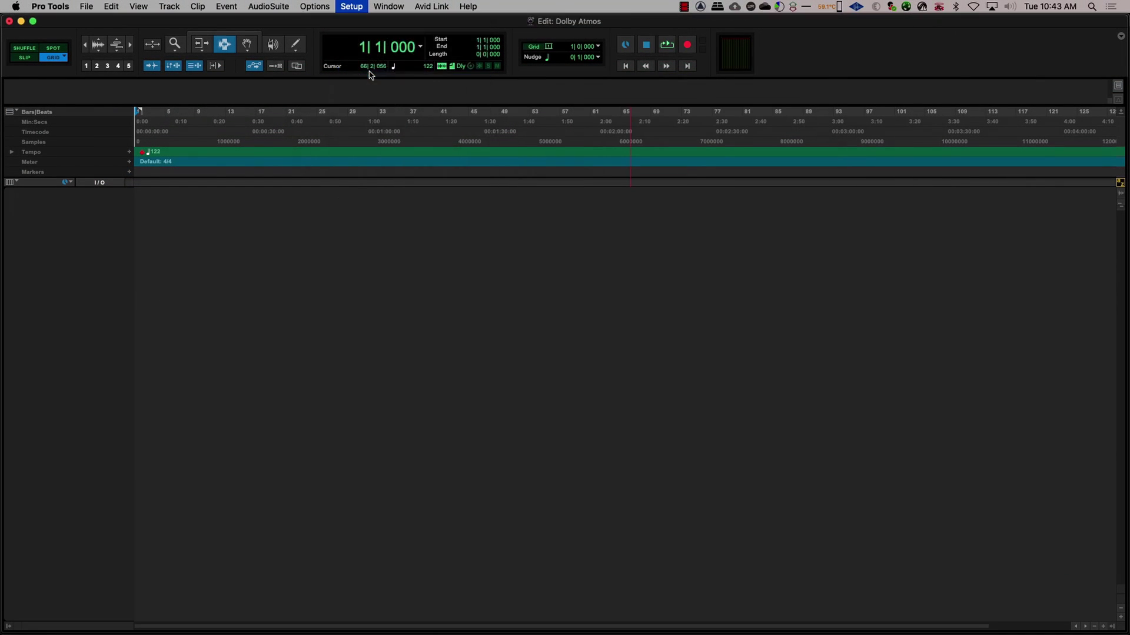
scroll(609, 147, "down", 15)
scroll(609, 147, "up", 15)
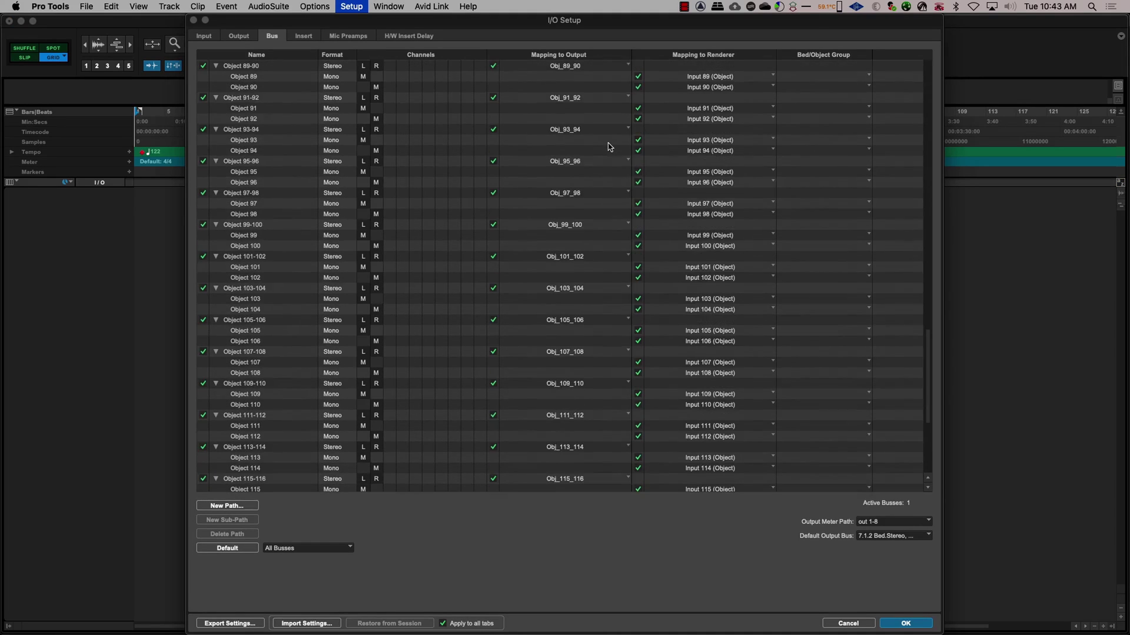
left_click(913, 625)
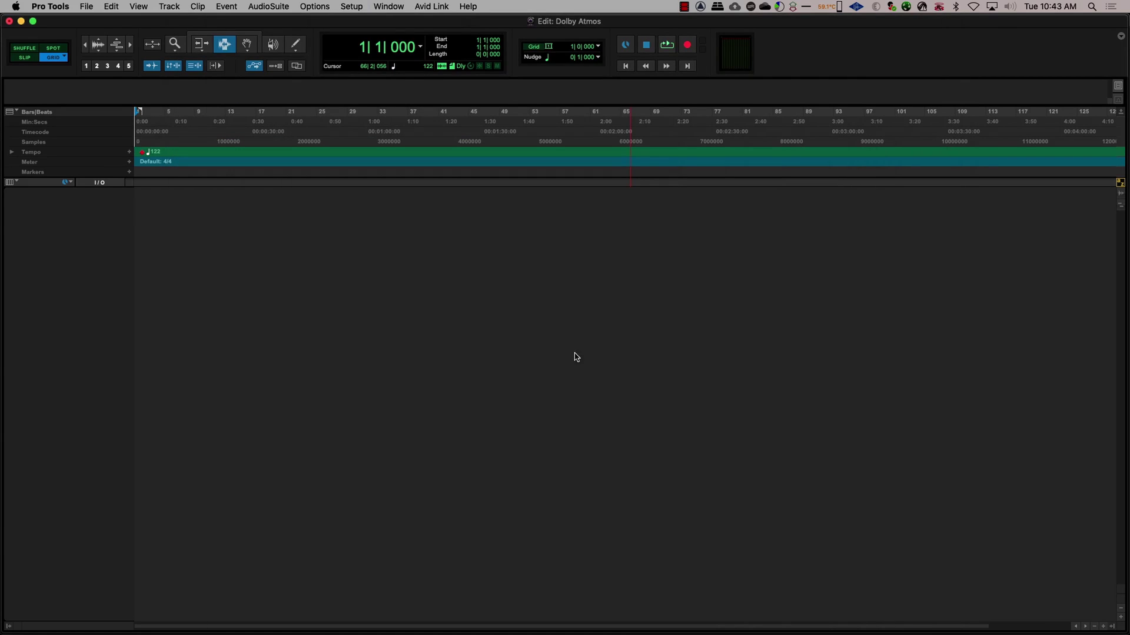
left_click(17, 183)
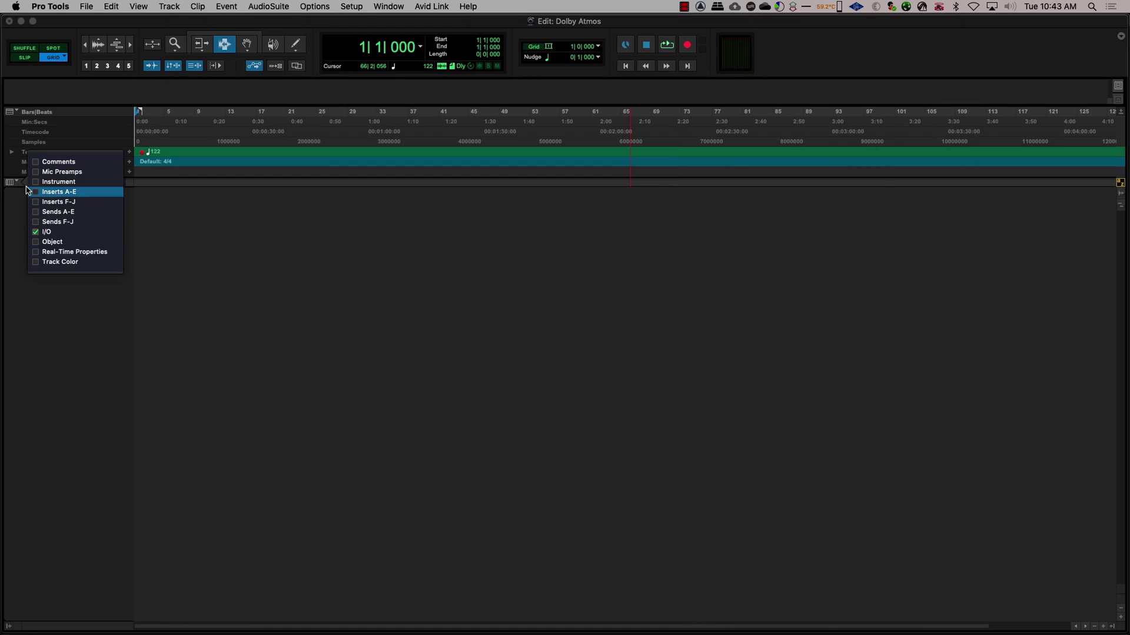
- Turn on the Object column in the Edit window's view options
left_click(53, 242)
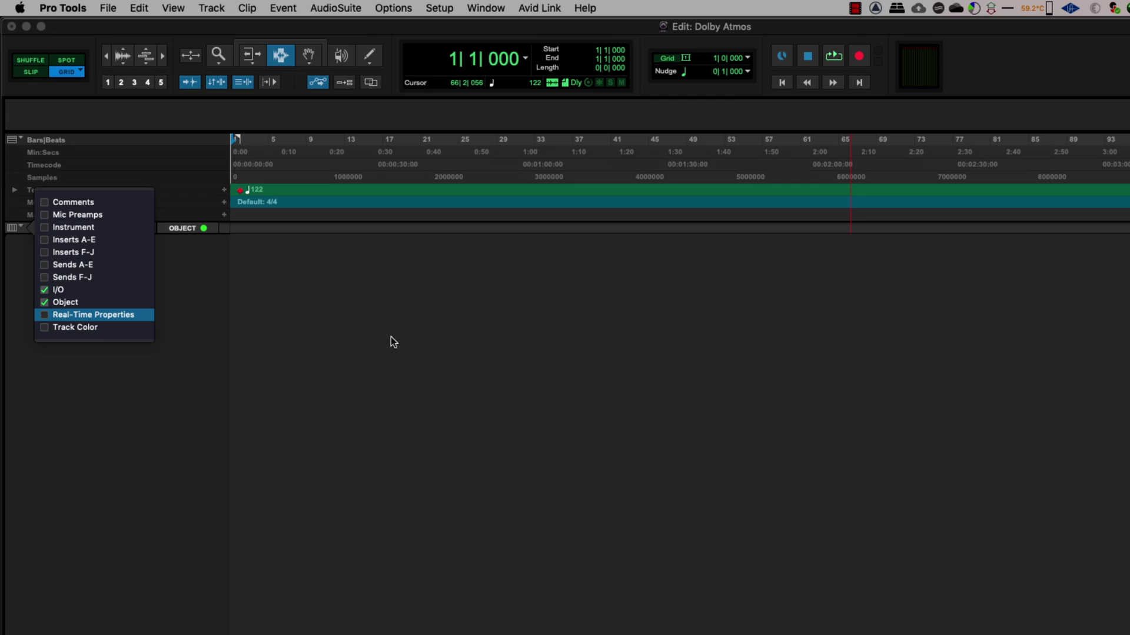
left_click(391, 339)
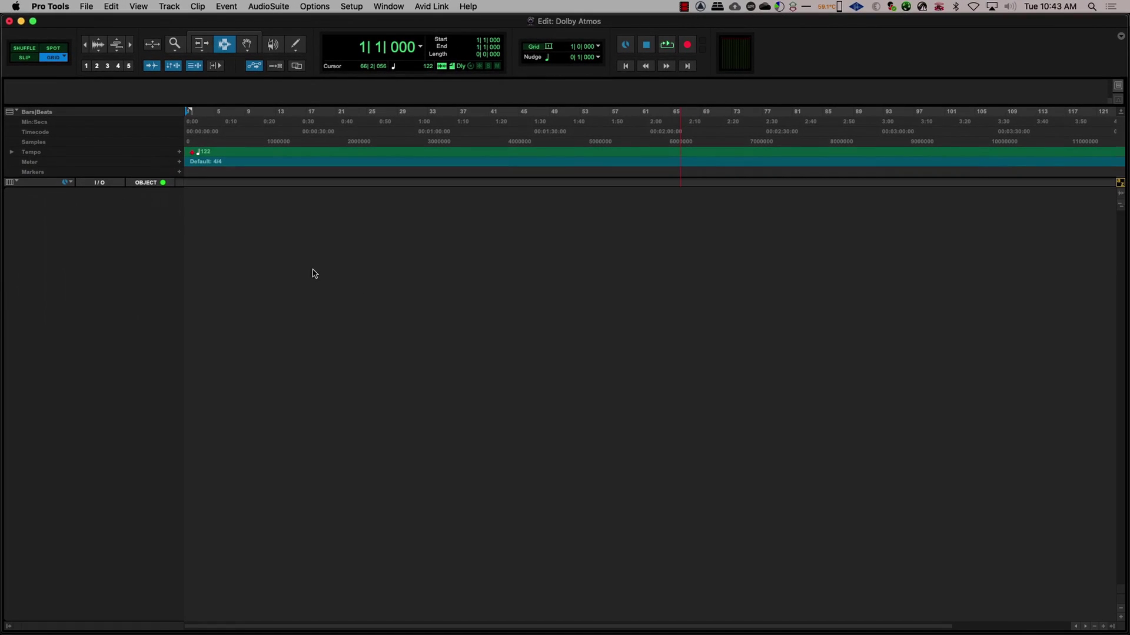
- Create one new mono audio track named 'Object 11'
key("super+shift+n")
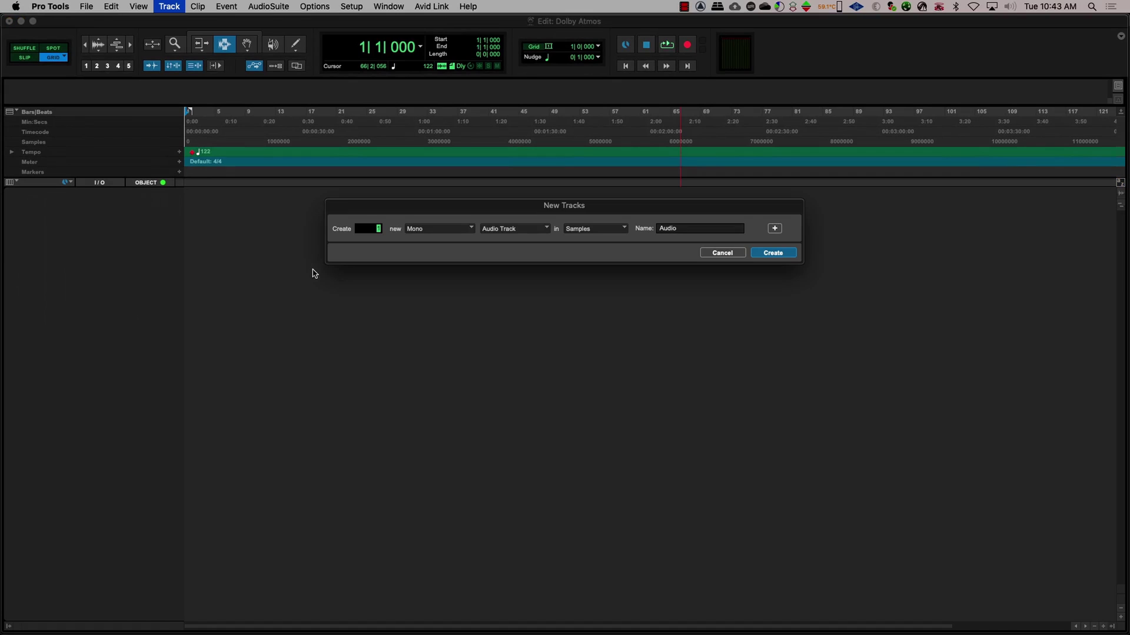
double_click(685, 228)
type("Object 11")
key("Return")
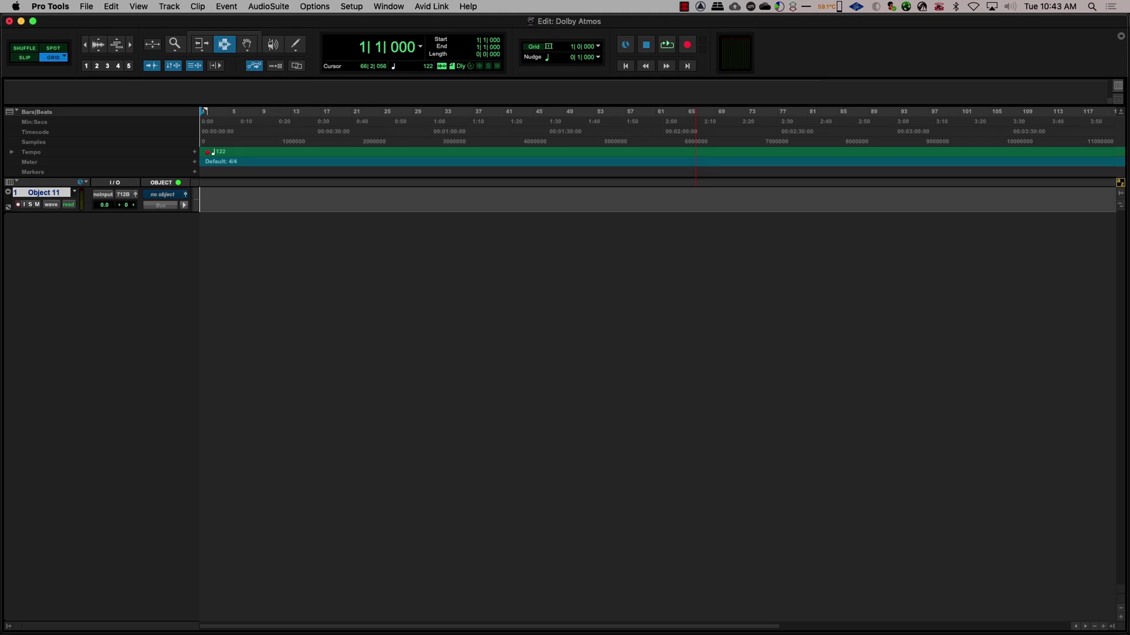
- Assign the track to Object 11 (Mono) and set its height to large
left_click(165, 196)
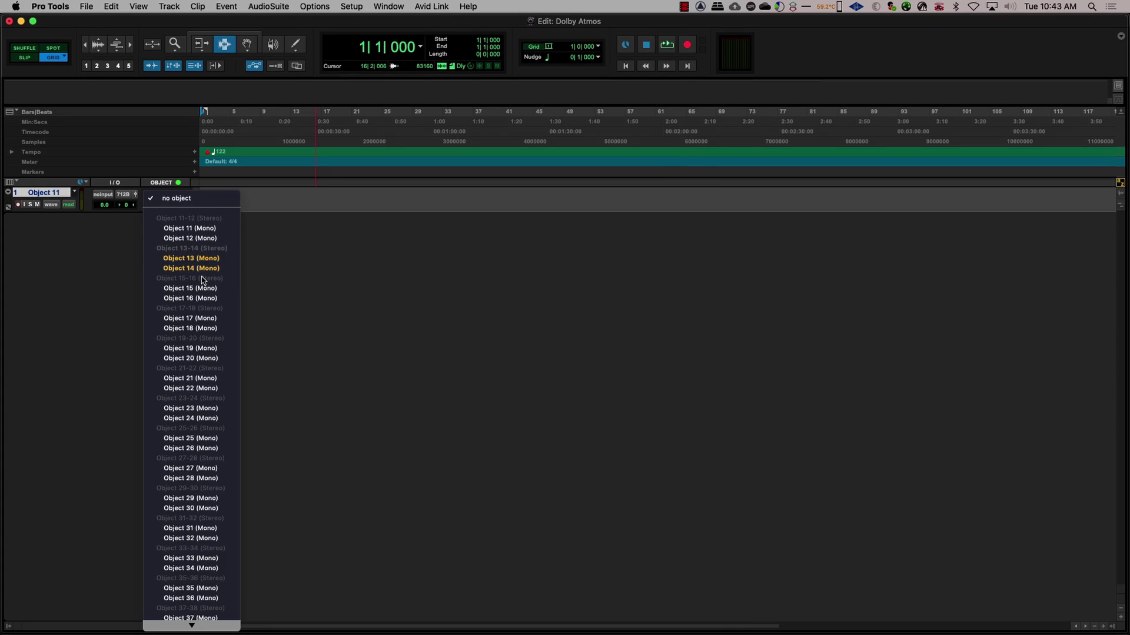
left_click(196, 228)
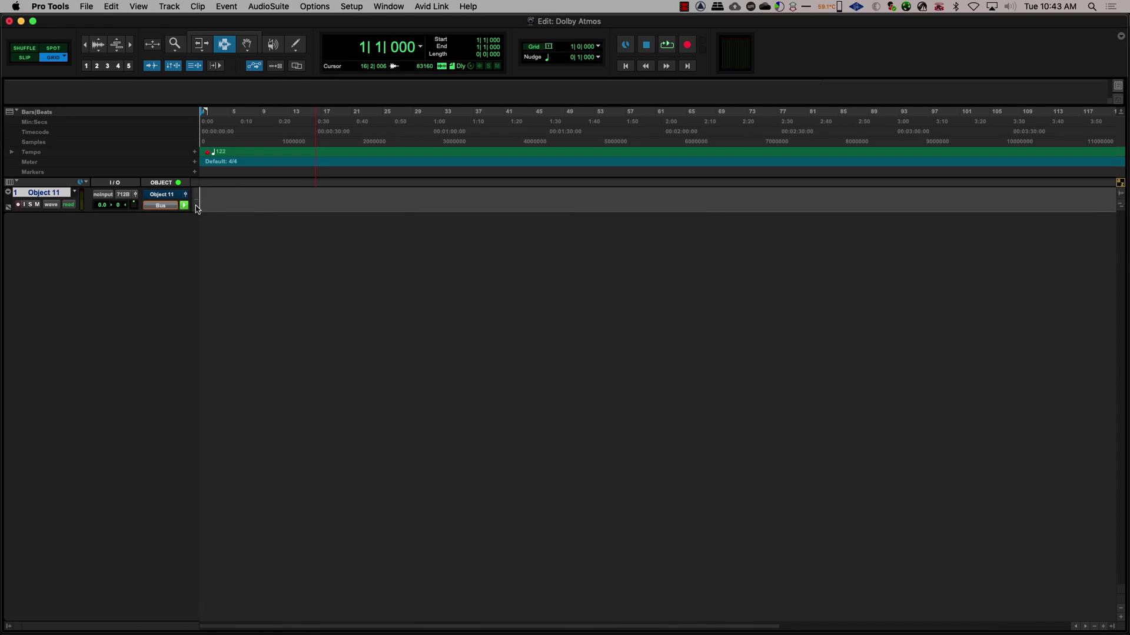
left_click(197, 211)
left_click(210, 231)
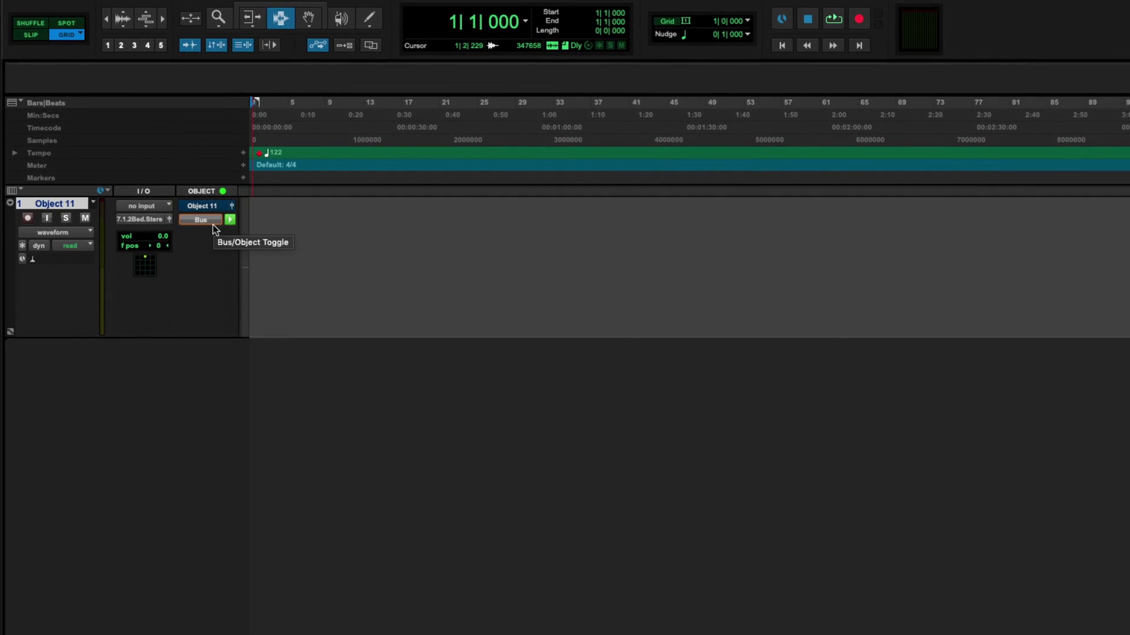
- Toggle the track's output from Bus to Object and back to Bus
left_click(213, 221)
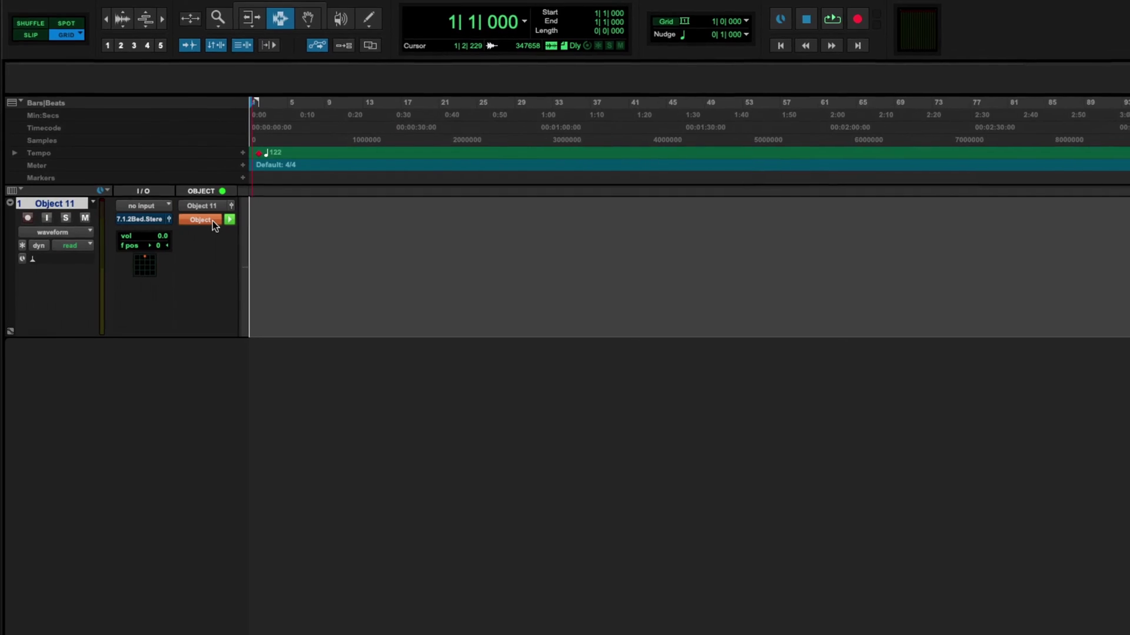
left_click(170, 208)
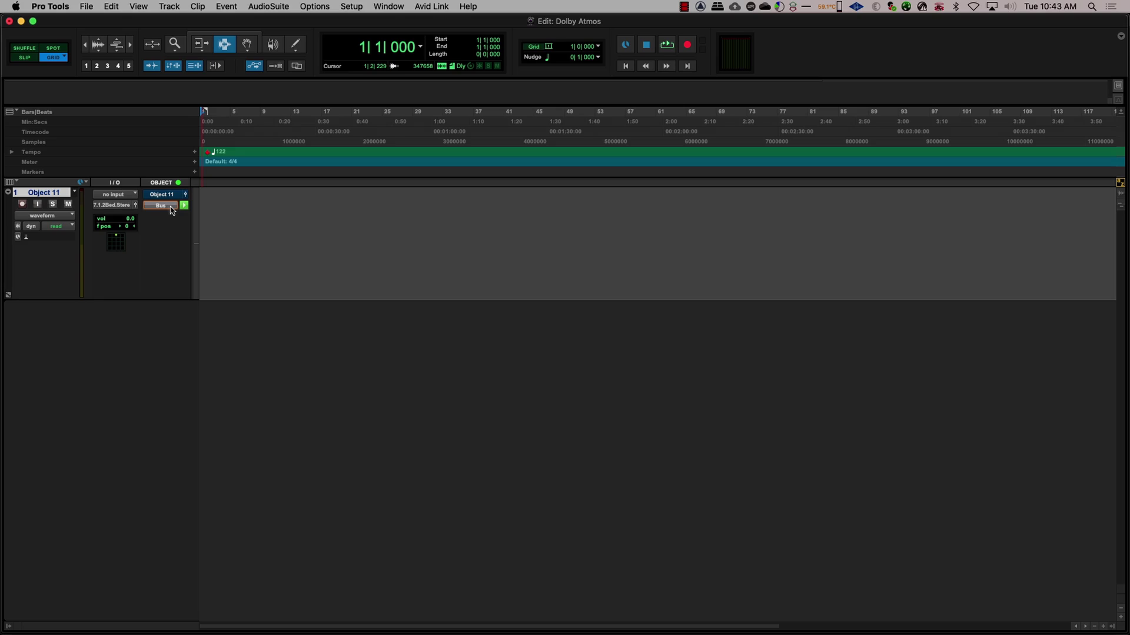
left_click(58, 216)
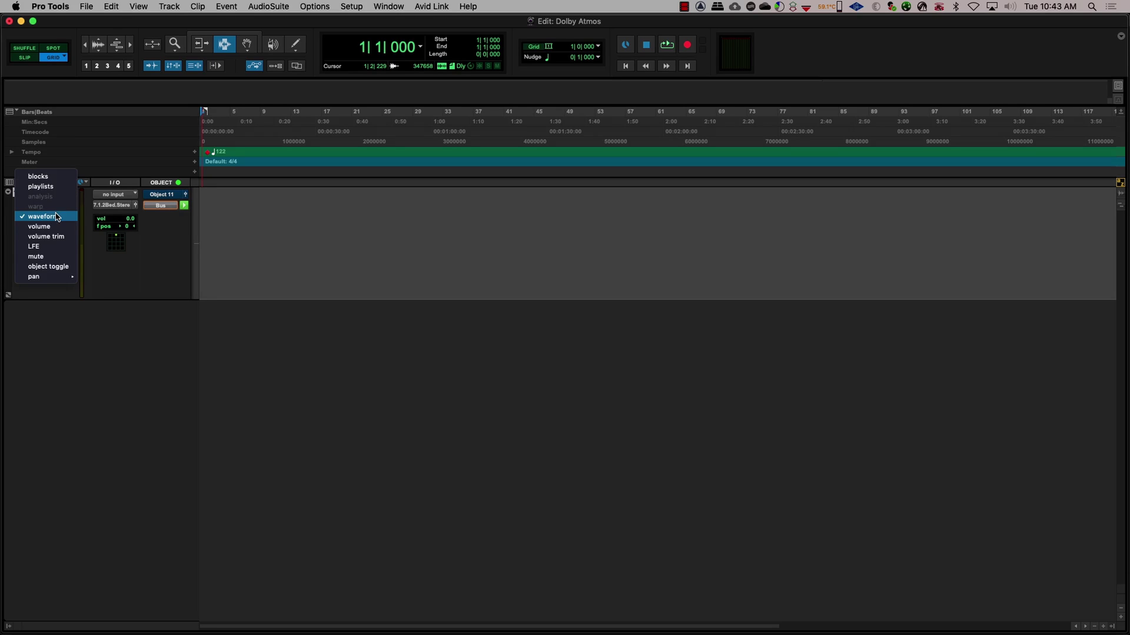
- Show the object toggle automation lane on the Object 11 track
left_click(55, 266)
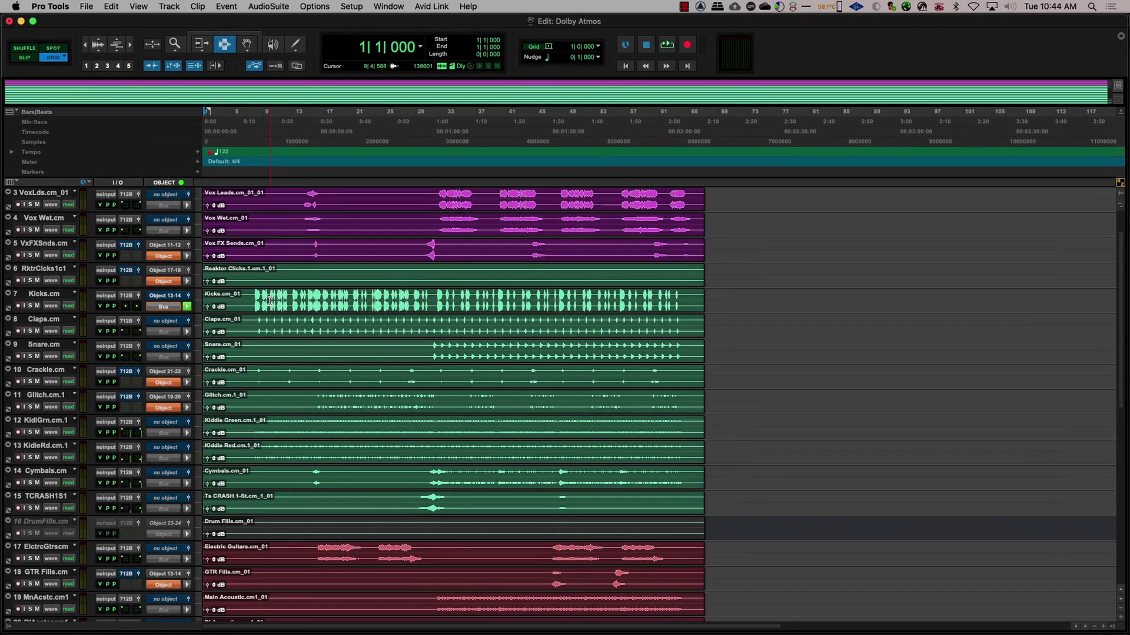
- Route Vox Wet's output to the full 7.1.2 Bed, then bring up the Kicks object assignments
left_click(127, 219)
mouse_move(130, 211)
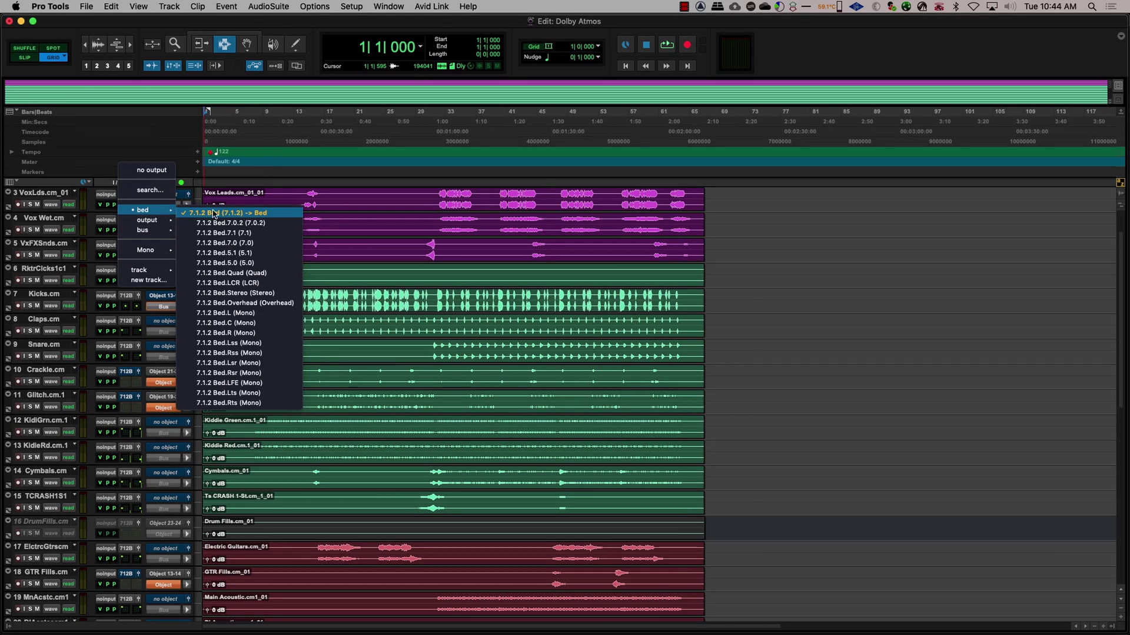
left_click(217, 213)
scroll(360, 289, "down", 3)
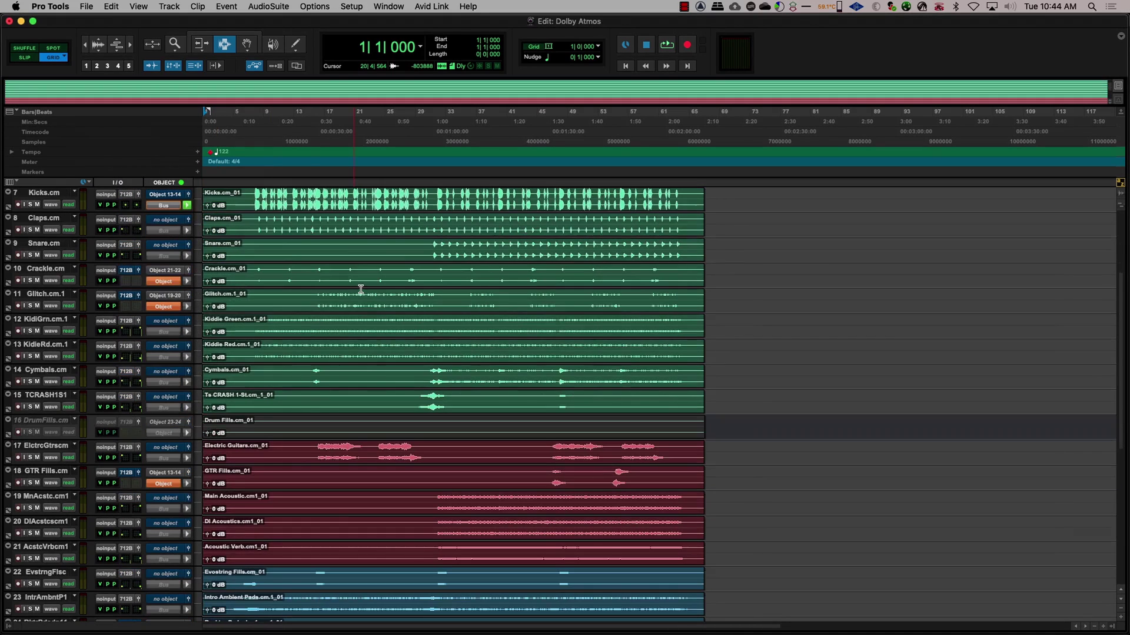
scroll(360, 289, "up", 4)
scroll(360, 288, "down", 1)
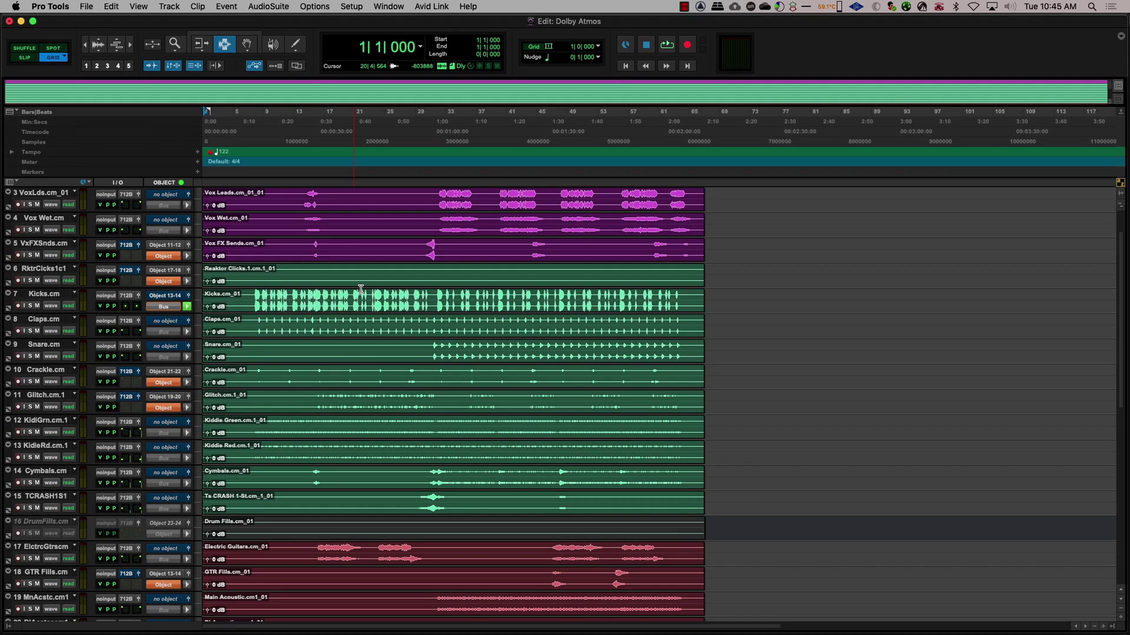
left_click(168, 297)
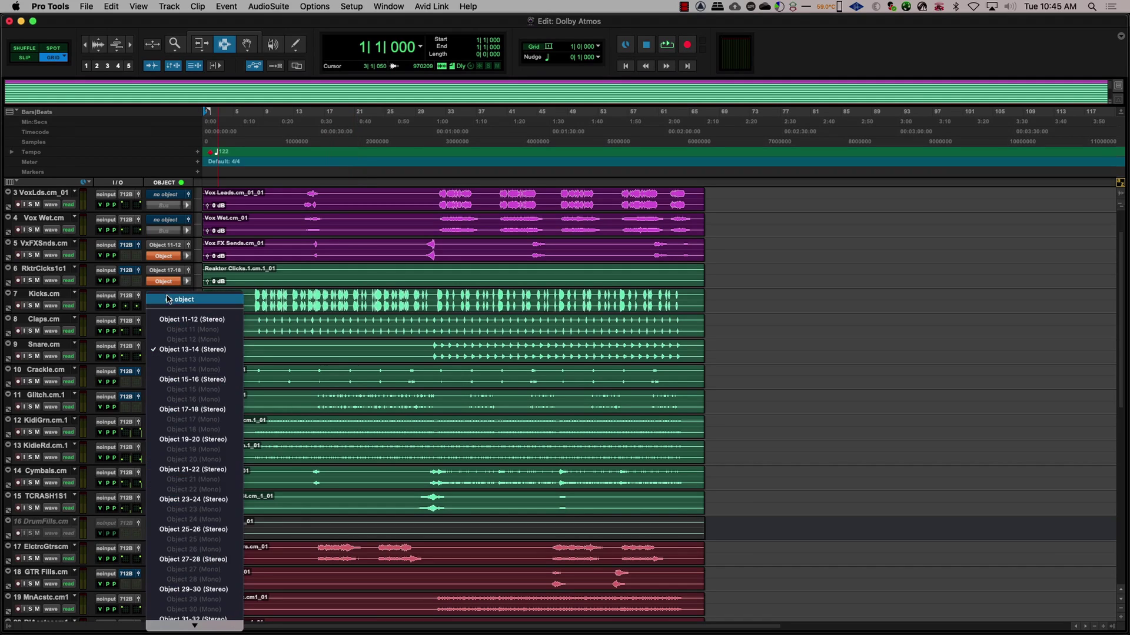
- Assign Kicks to Object 13-14 (Stereo), check its panner, and show the Inserts A-E column
left_click(196, 352)
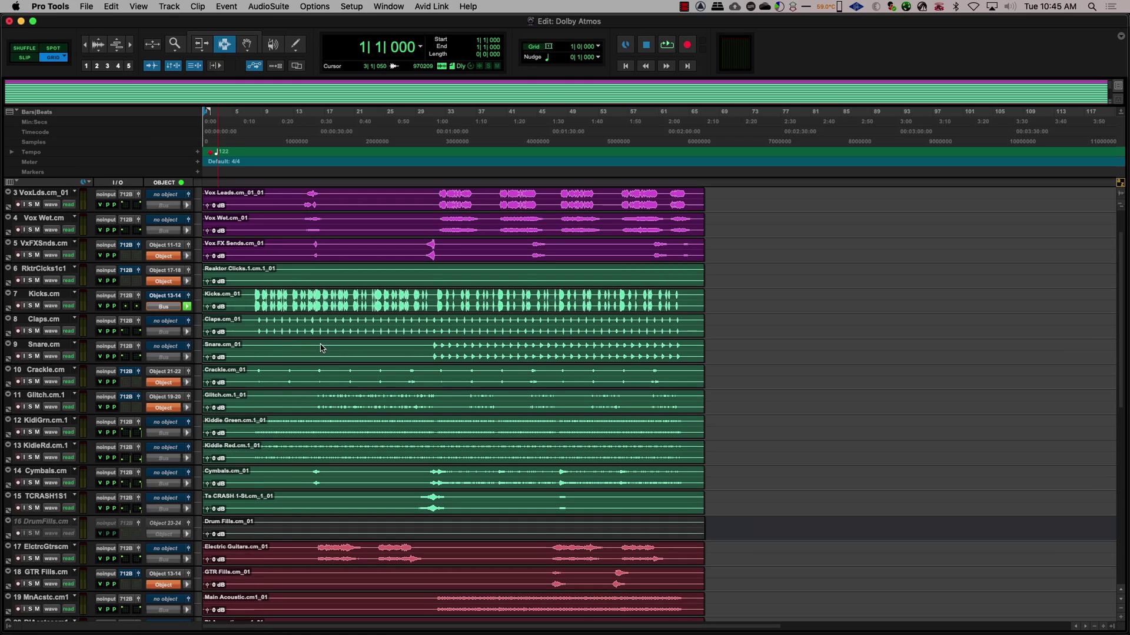
left_click(169, 307)
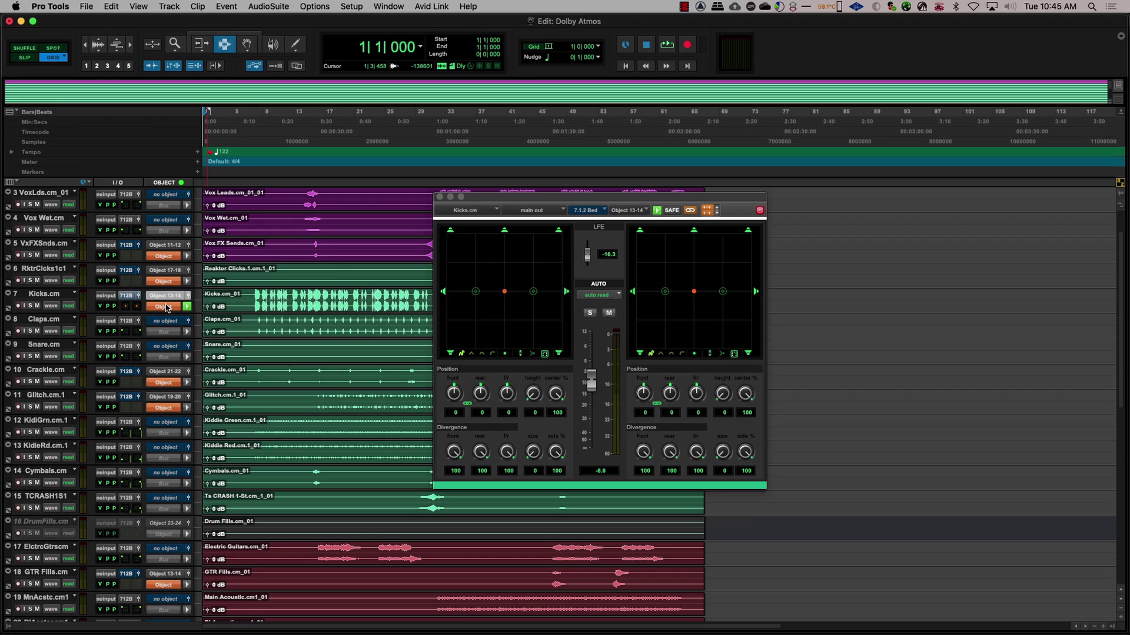
left_click(440, 197)
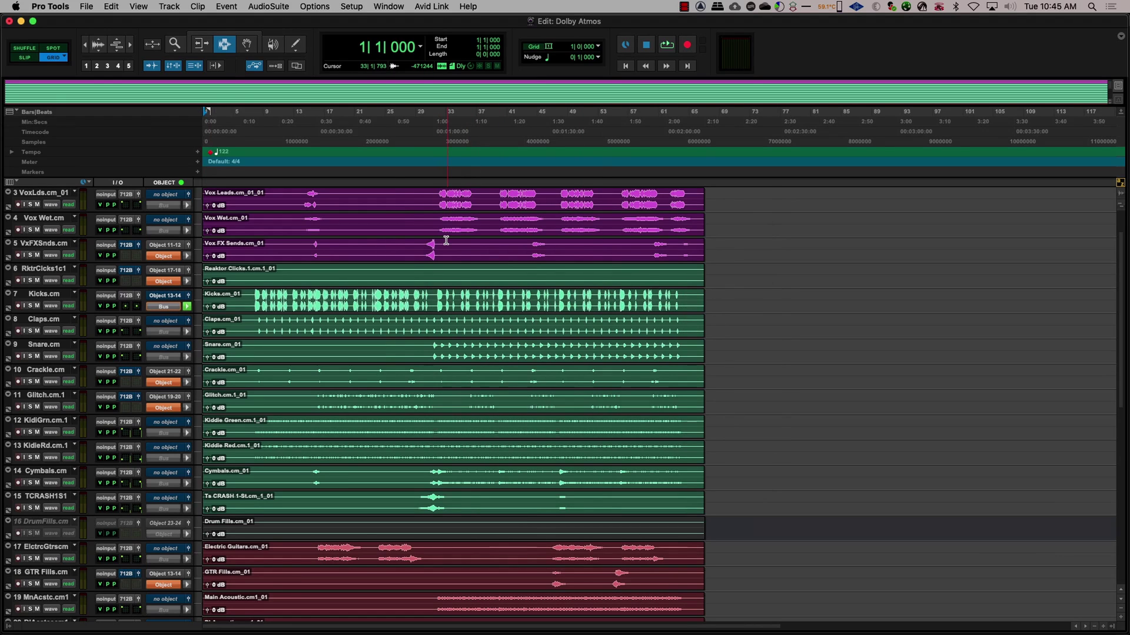
left_click(10, 182)
left_click(57, 194)
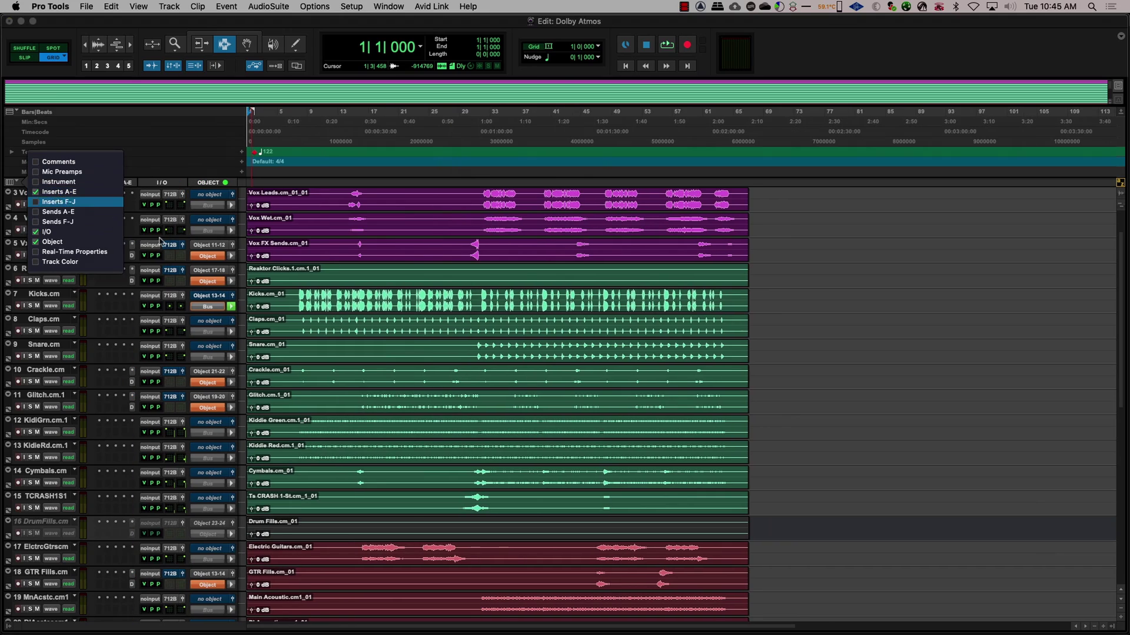
- Insert the Dolby Atmos Music Panner (stereo) on Vox FX Sends, found by searching 'dolby'
left_click(98, 348)
type("dolby")
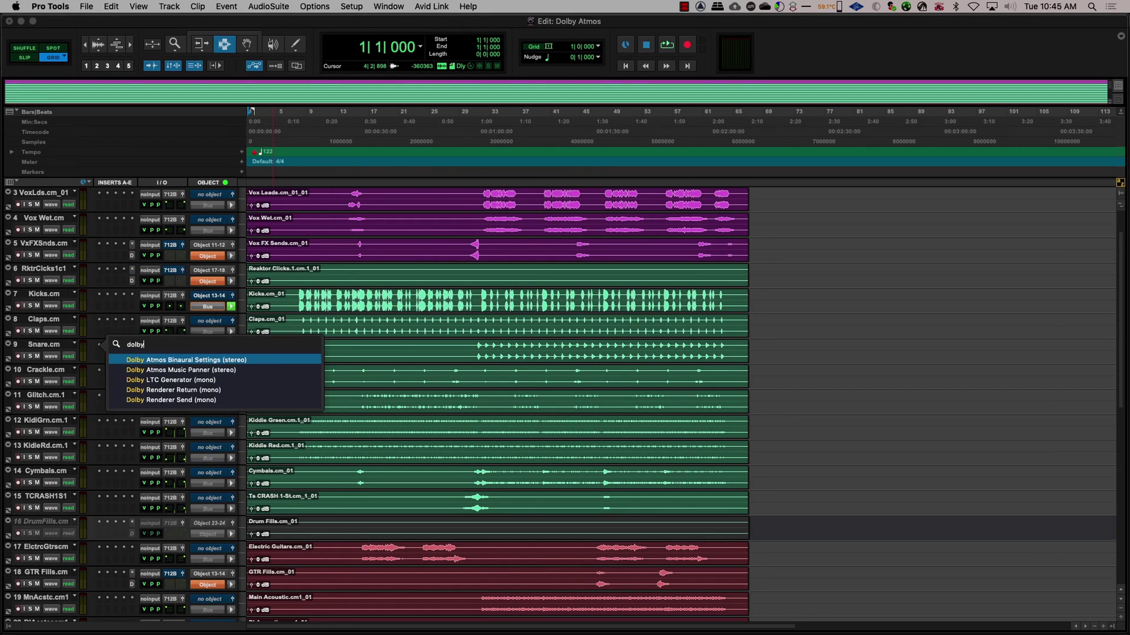
left_click(199, 371)
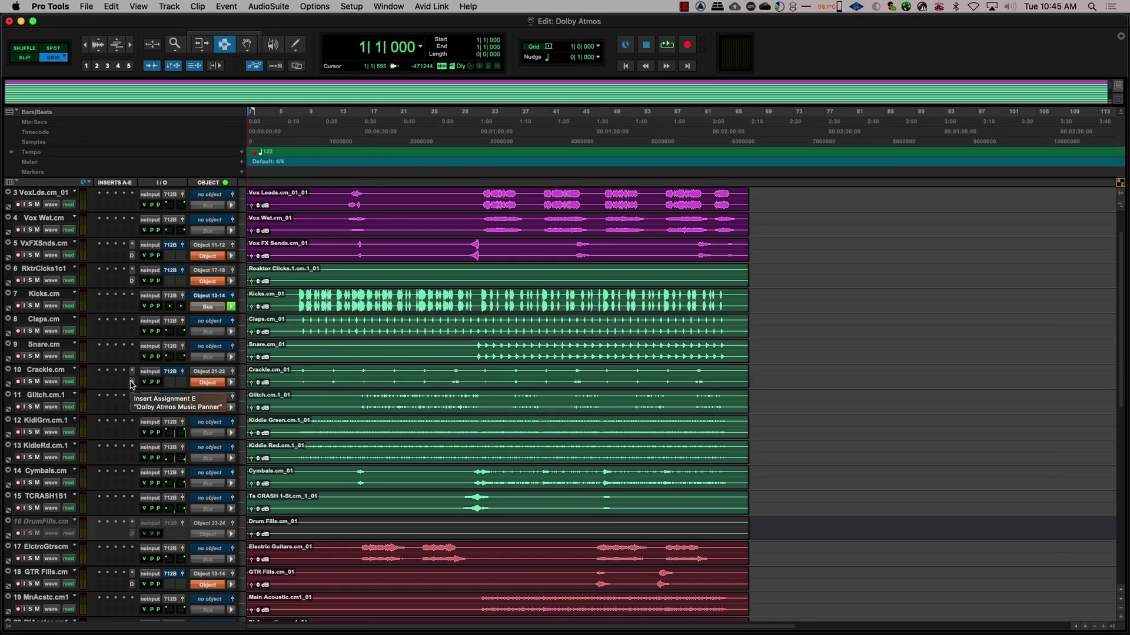
left_click_drag(486, 103, 625, 104)
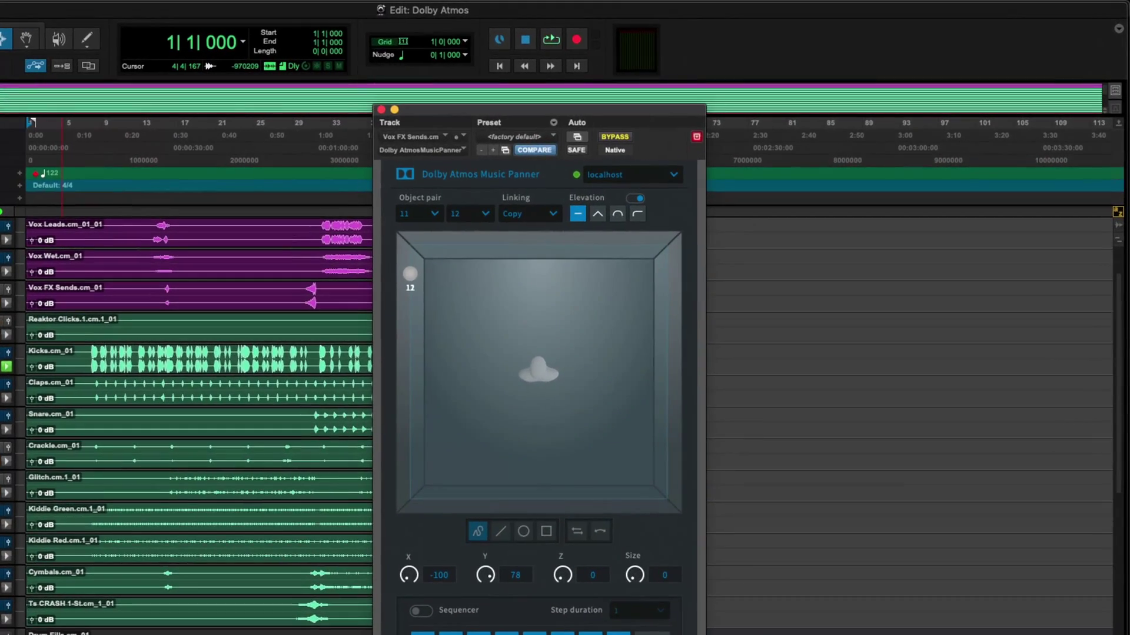
- Connect the panner to renderer Mac-Pro-Cylinder.local and set its object pair to 11 and 12
left_click(674, 175)
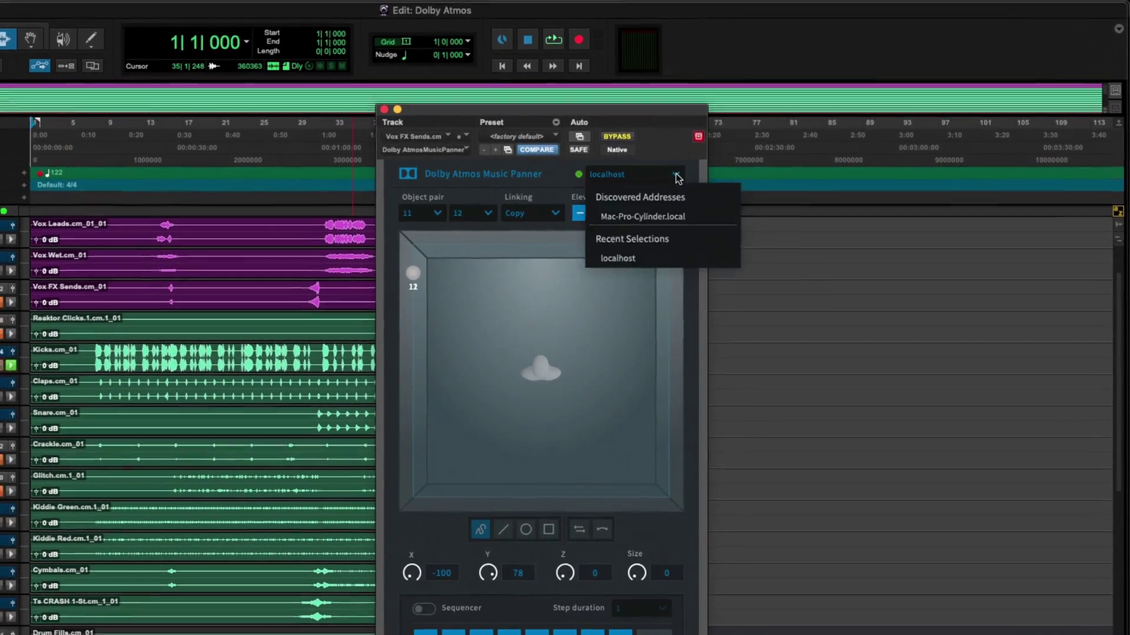
left_click(642, 217)
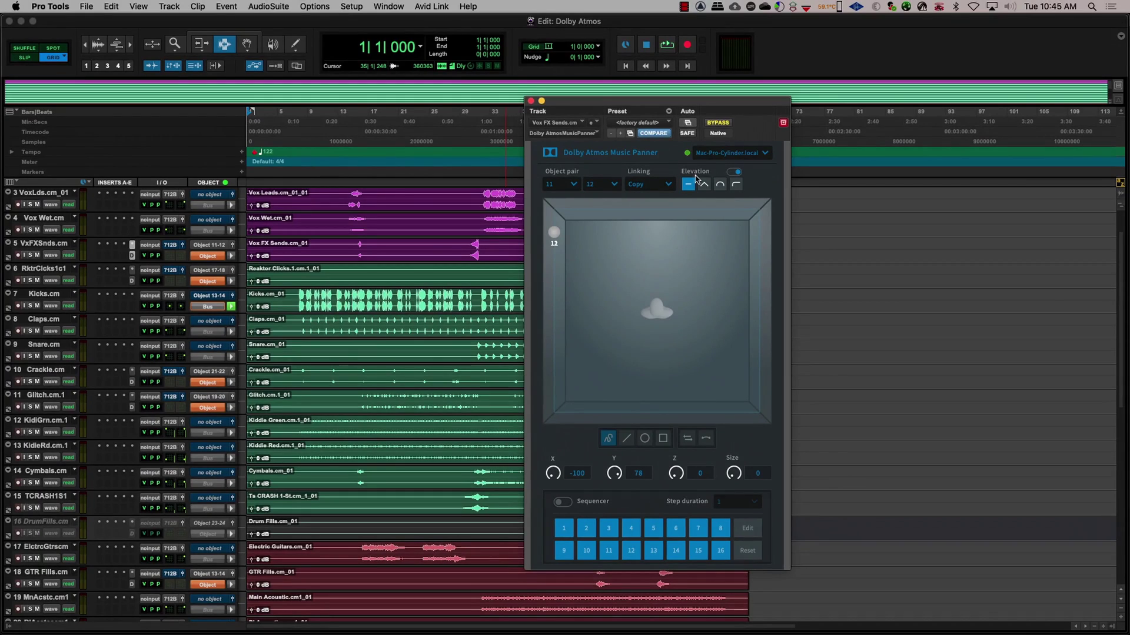
left_click(572, 184)
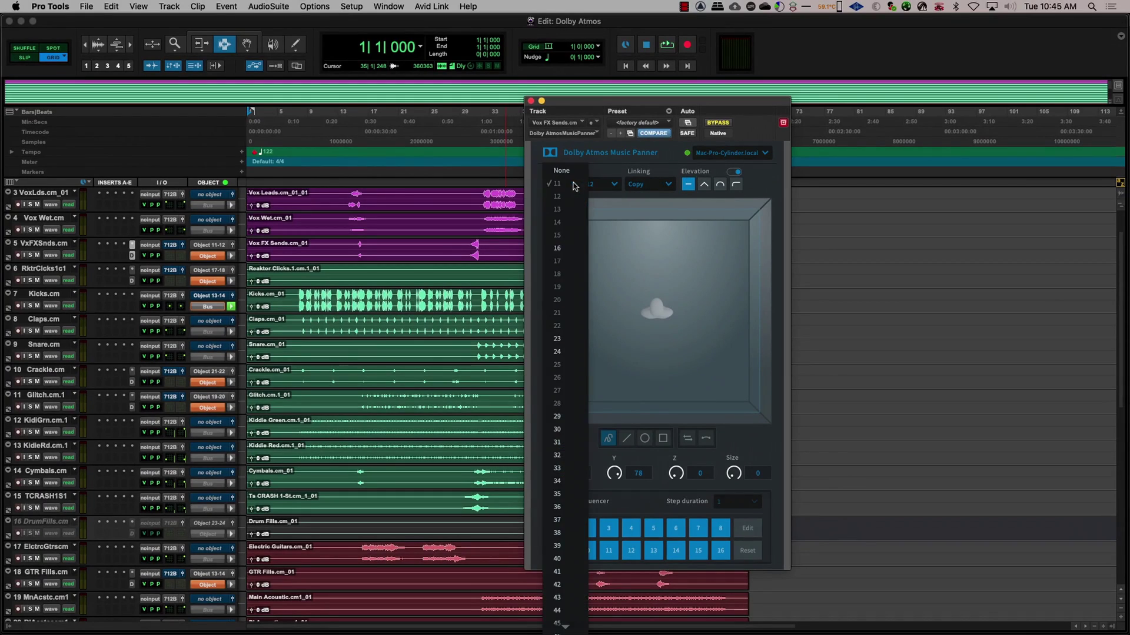
left_click(614, 185)
left_click(614, 185)
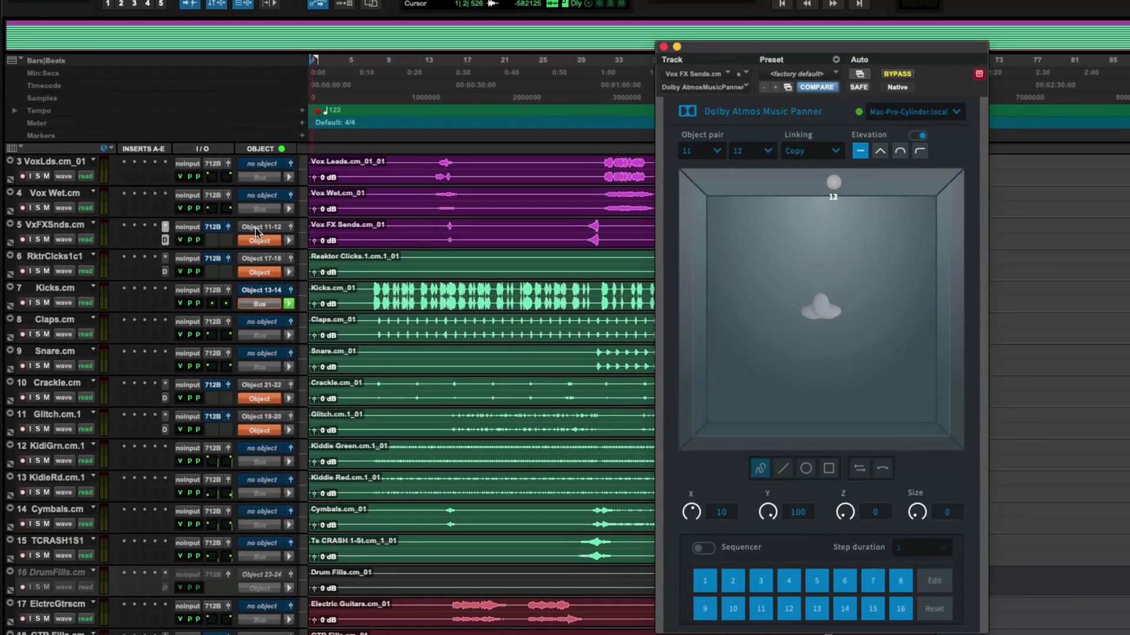
left_click(206, 249)
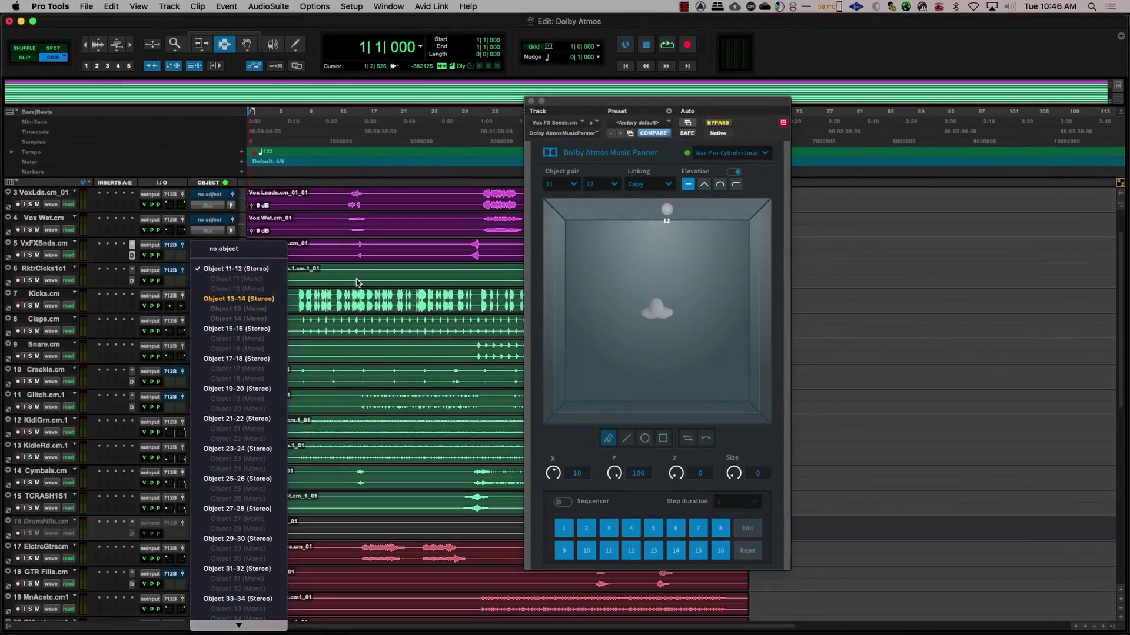
- Assign Vox FX Sends to Object 11-12 and check its output panner window
left_click(295, 256)
left_click(231, 256)
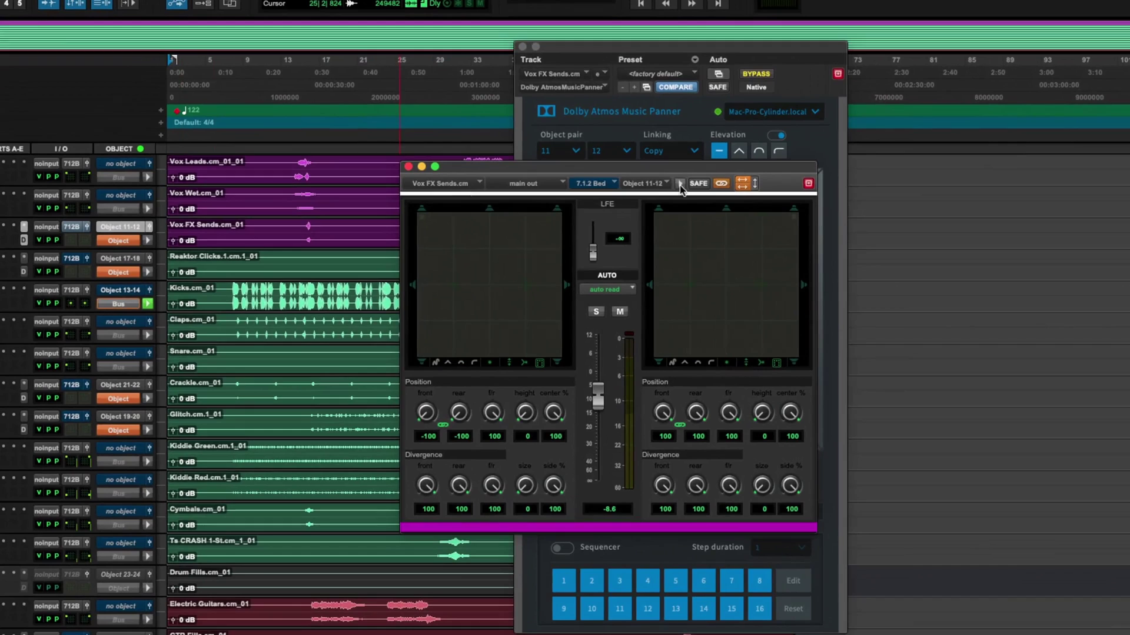
left_click(680, 184)
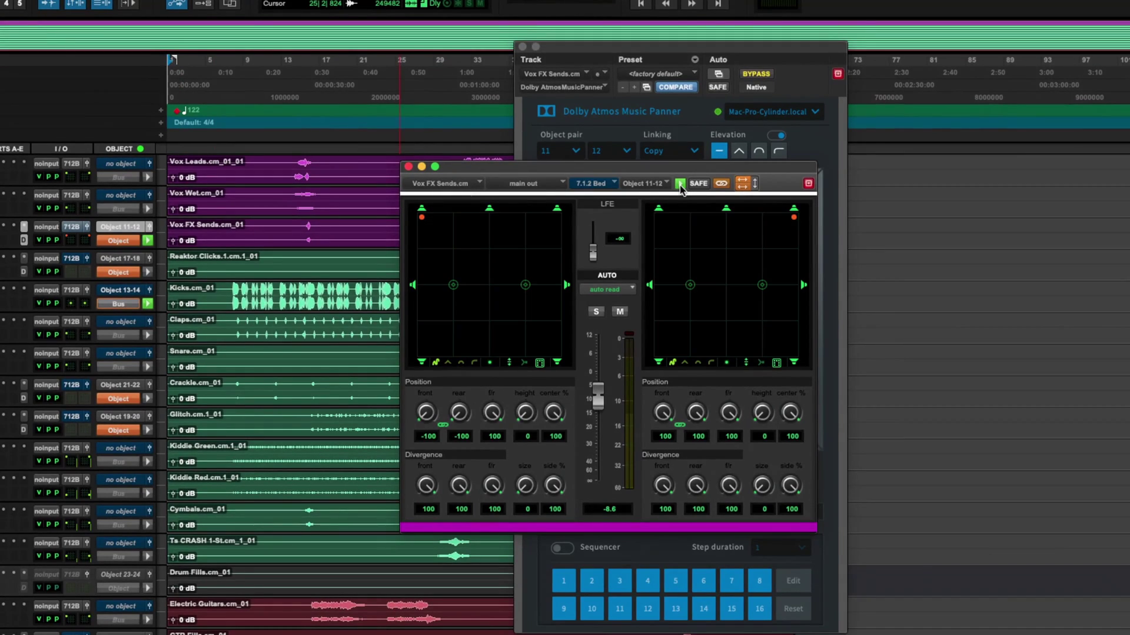
left_click(679, 184)
left_click(679, 184)
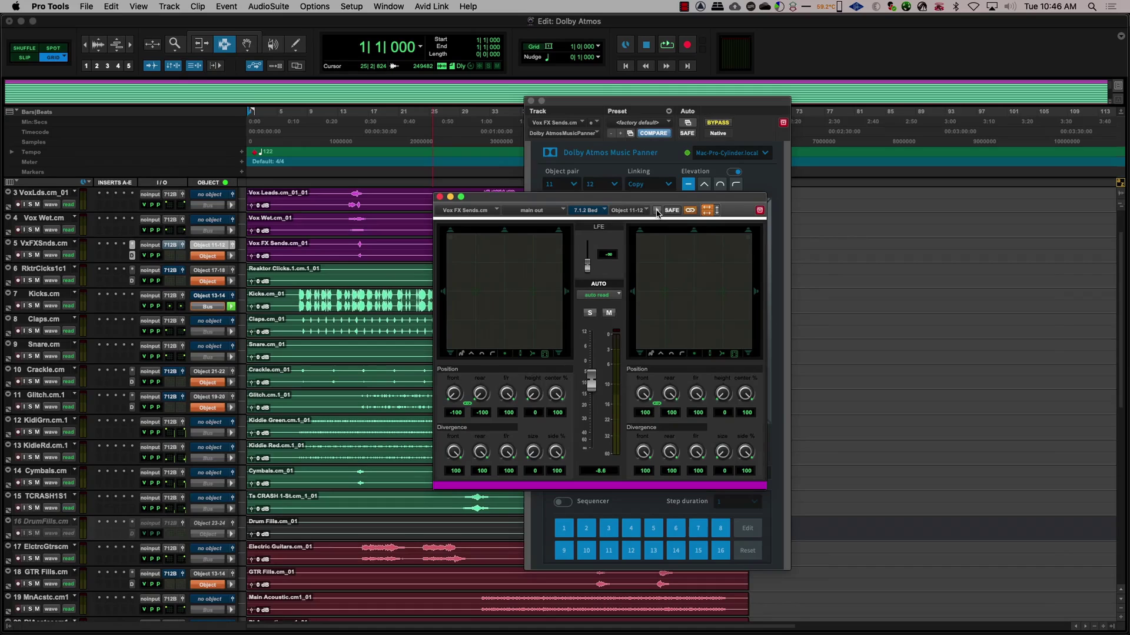
left_click(440, 197)
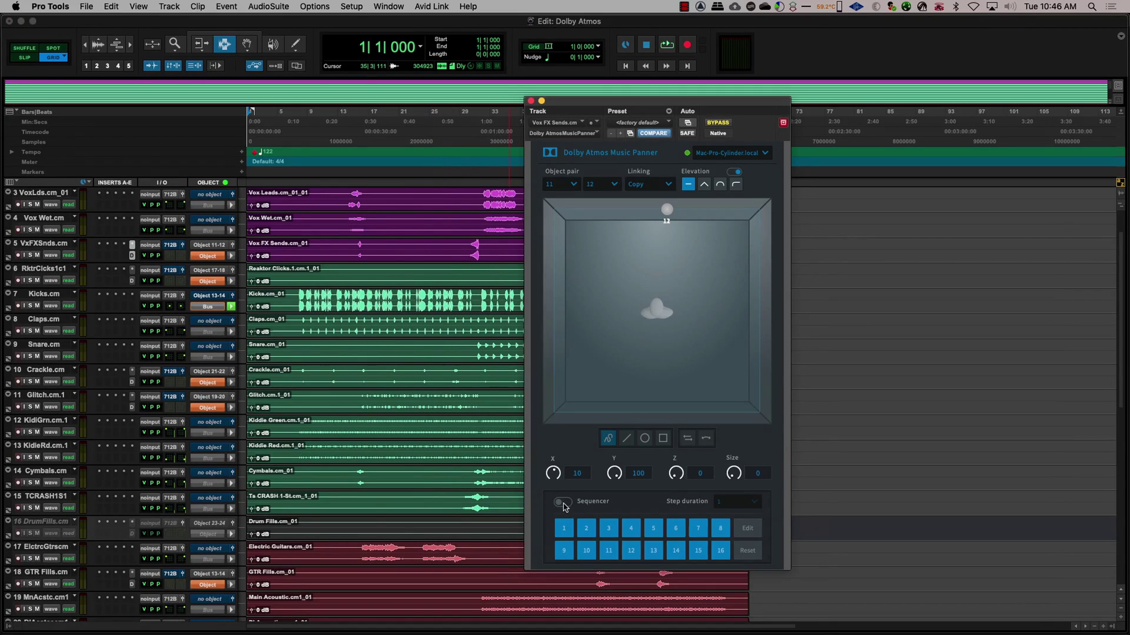
- Toggle the panner's step sequencer on and off, then close the Music Panner
left_click(563, 501)
left_click(562, 503)
left_click(530, 100)
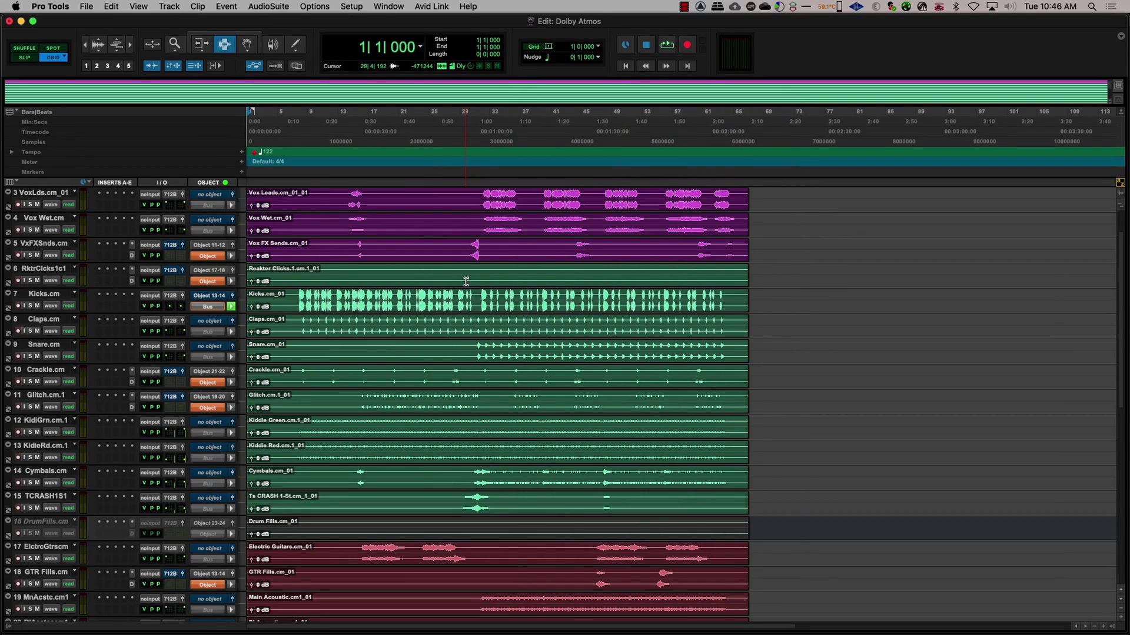
- Create a new mono Aux Input track named 'Dolby Timecode'
key("super+shift+n")
left_click(537, 230)
left_click(537, 245)
double_click(688, 229)
type("Dolby Timecode")
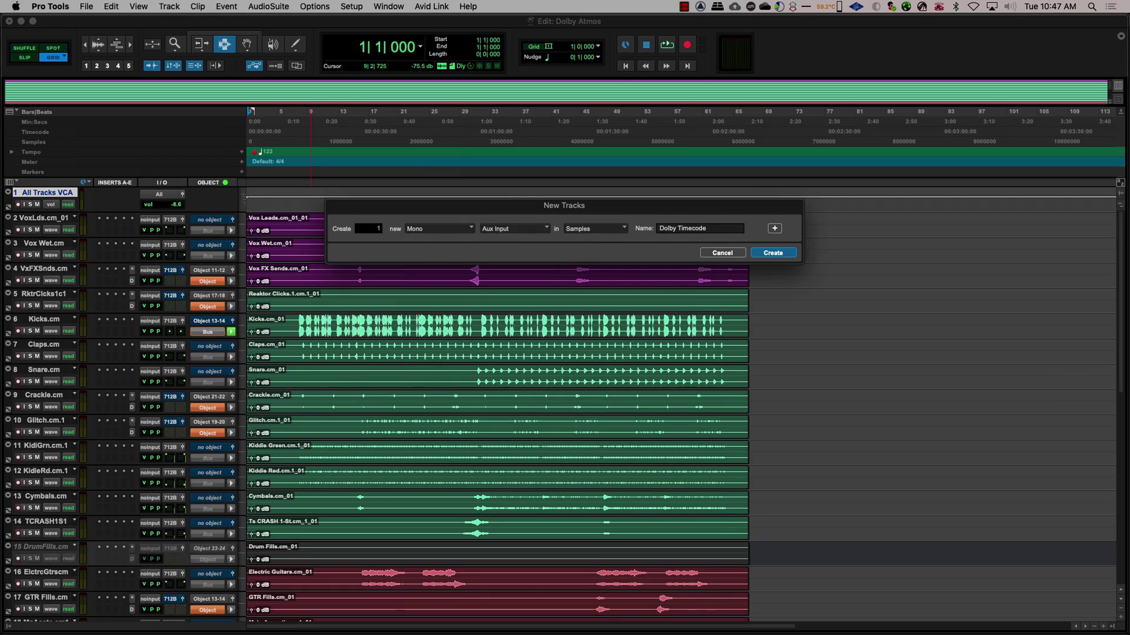
key("Return")
- Route the Dolby Timecode track's output to LTC (Mono)
left_click(170, 220)
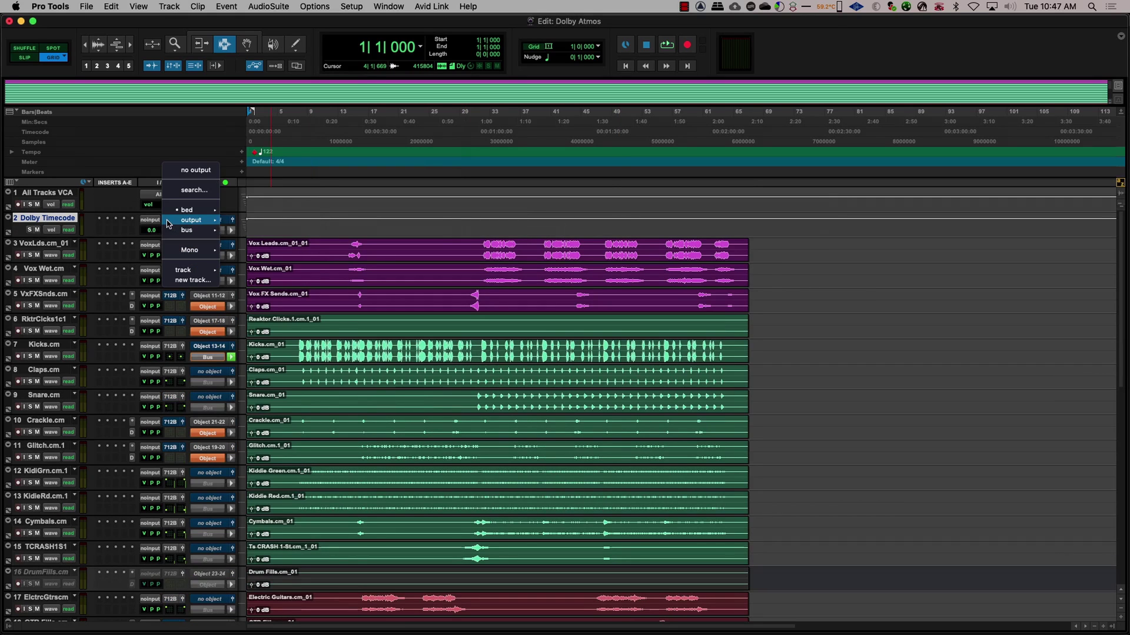
mouse_move(189, 220)
left_click(263, 223)
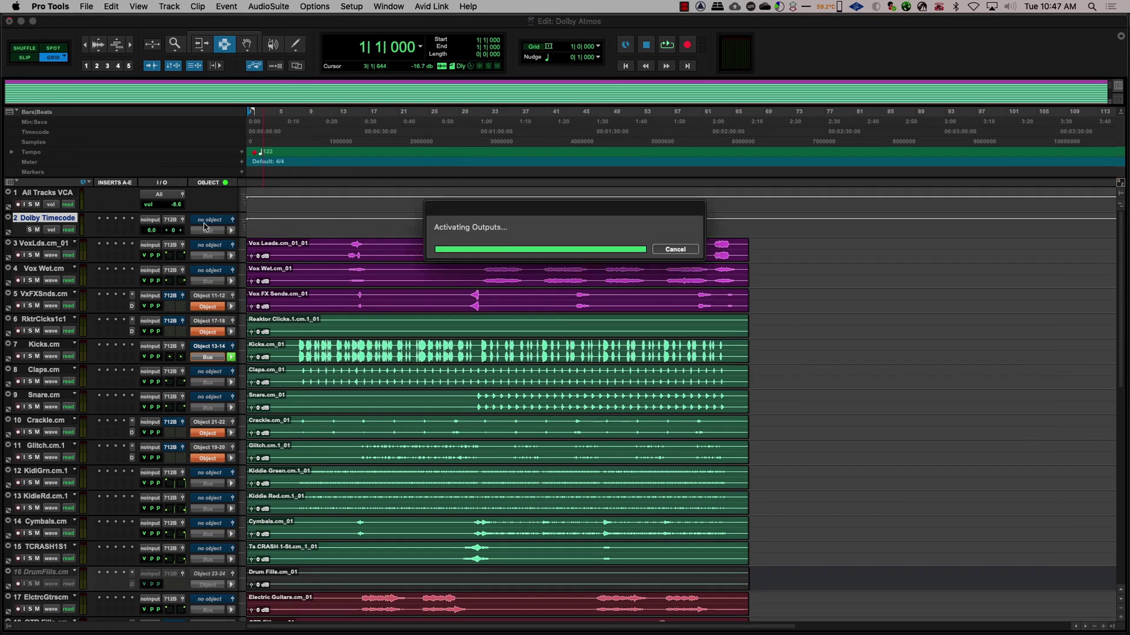
- Insert the Dolby LTC Generator plug-in on the track, found by searching 'ltc'
left_click(99, 223)
key("Escape")
left_click(101, 223)
type("ltc")
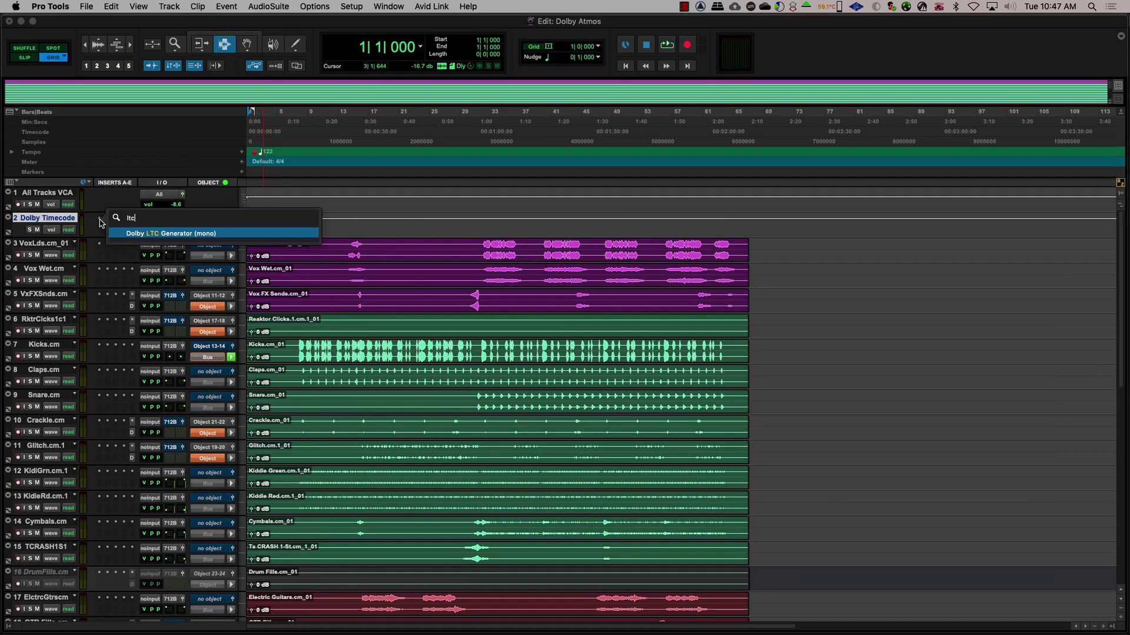
left_click(166, 236)
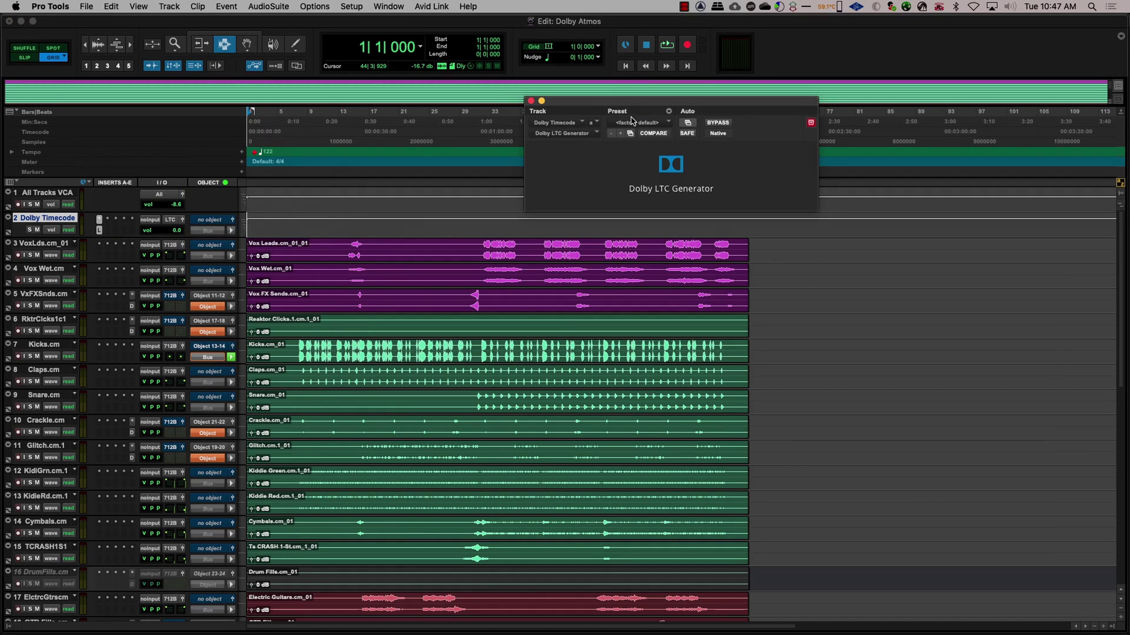
- Close the LTC Generator and create a new Aux Input track named BinauralSettings
left_click(530, 102)
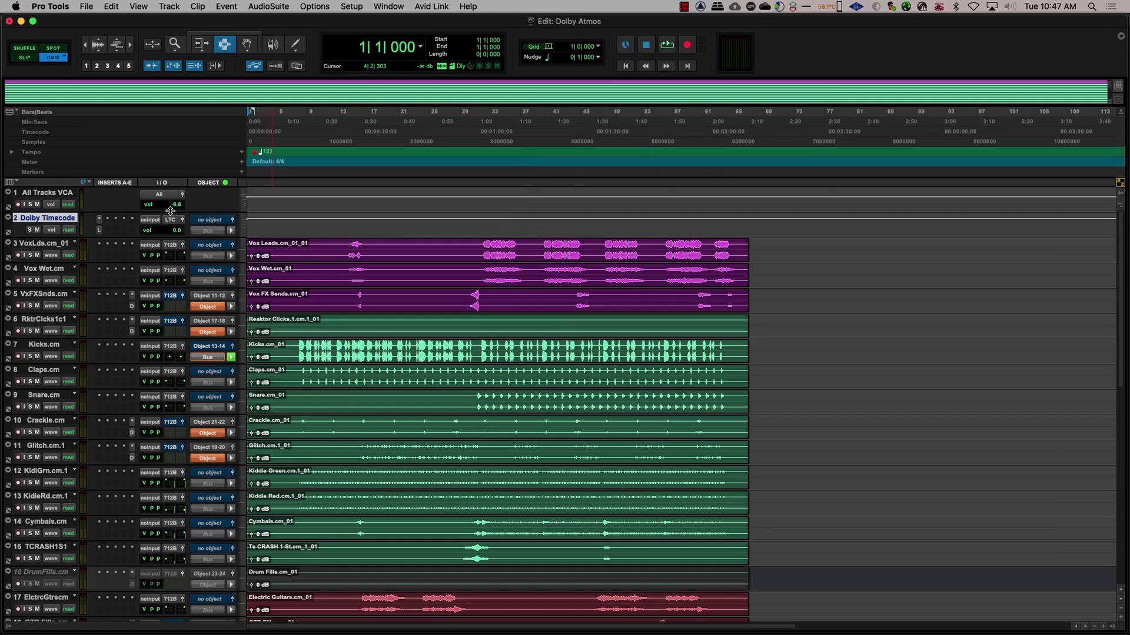
key("super+shift+n")
left_click(516, 233)
left_click(513, 239)
type("BinauralSettings")
key("Return")
- Insert Dolby Atmos Binaural Settings on BinauralSettings and keep input 5 at Mid
left_click(100, 248)
left_click(169, 268)
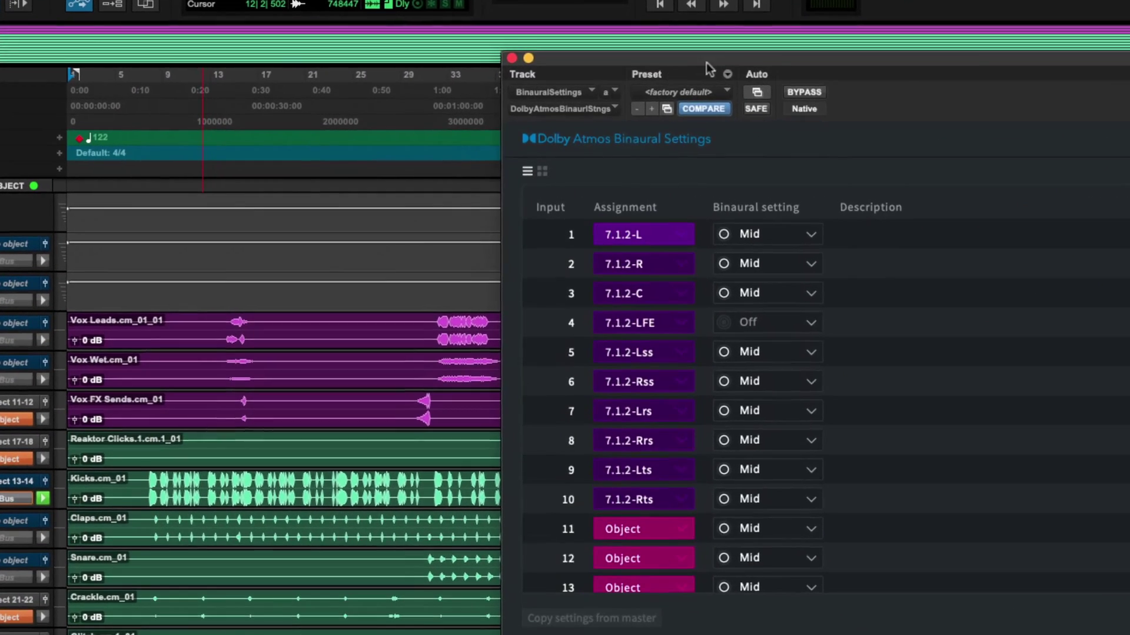
left_click_drag(670, 99, 399, 81)
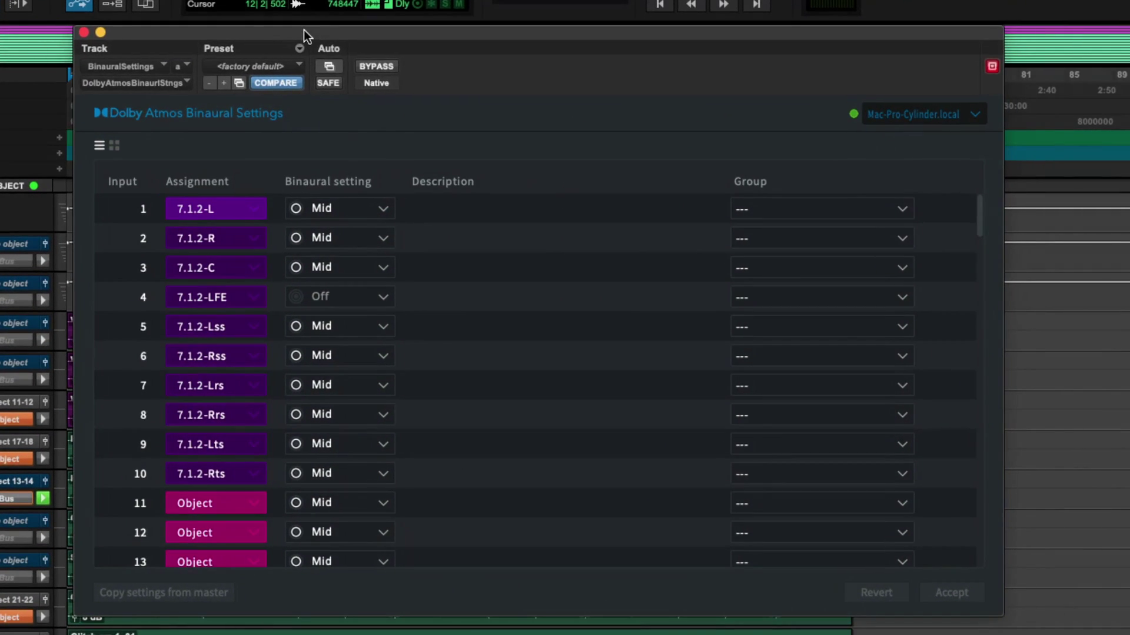
left_click(381, 327)
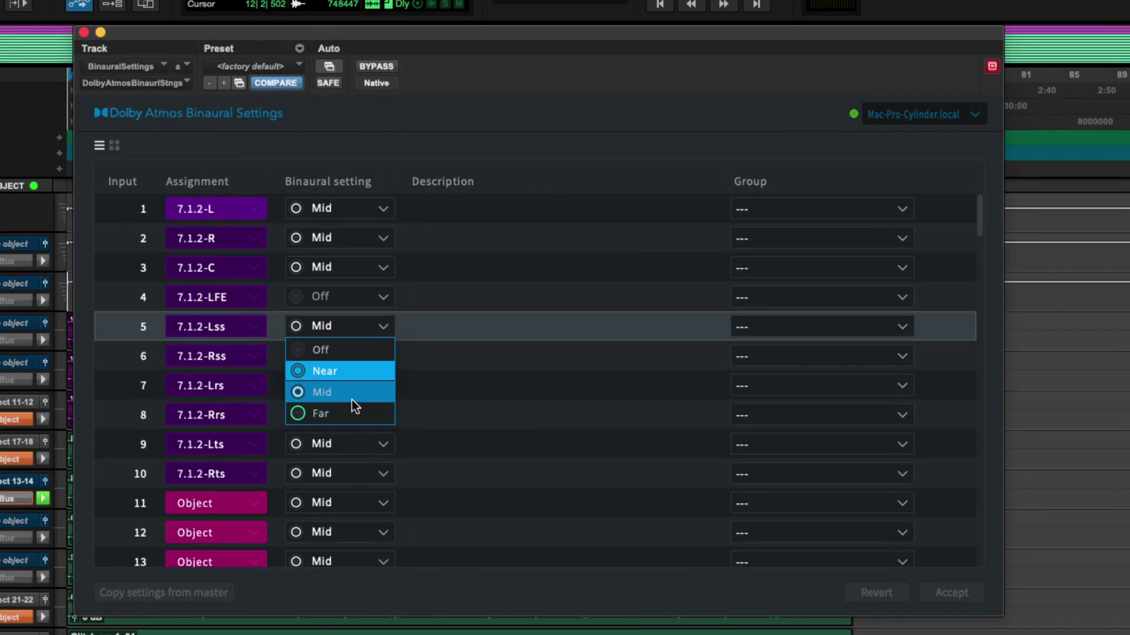
left_click(529, 412)
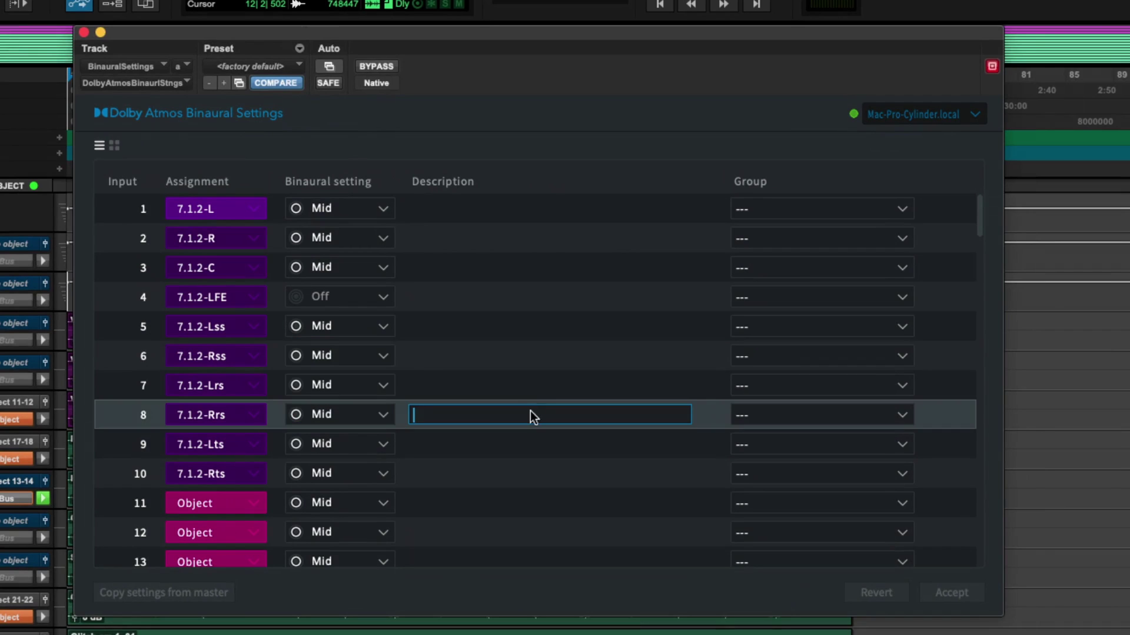
- Review input 1's description and Group menu unchanged, then close the Binaural Settings window
left_click(466, 213)
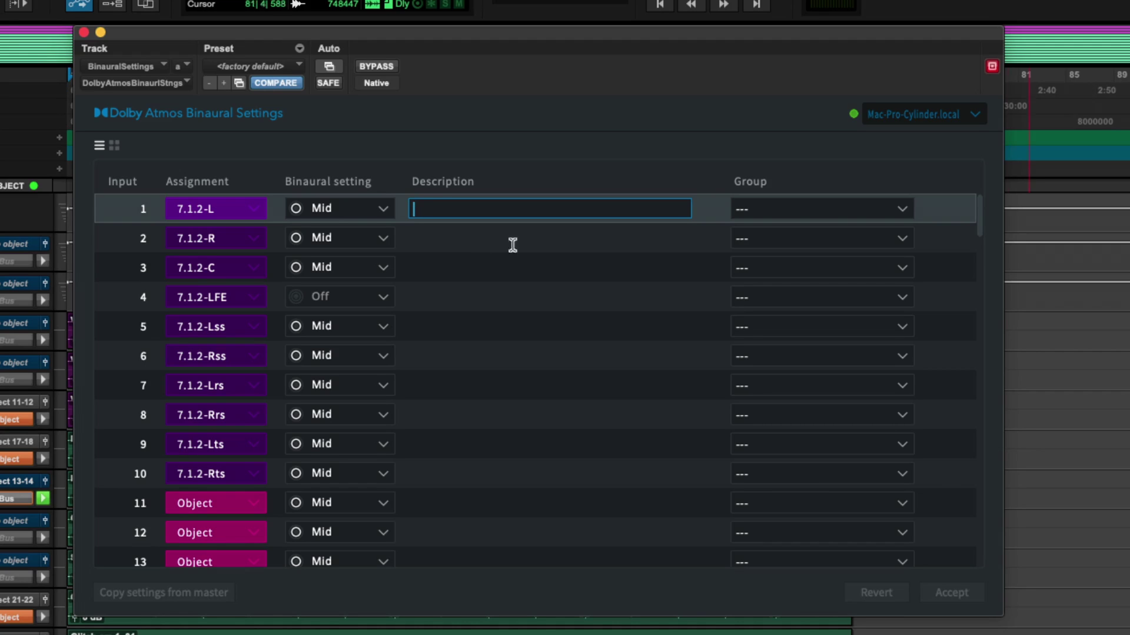
left_click(904, 210)
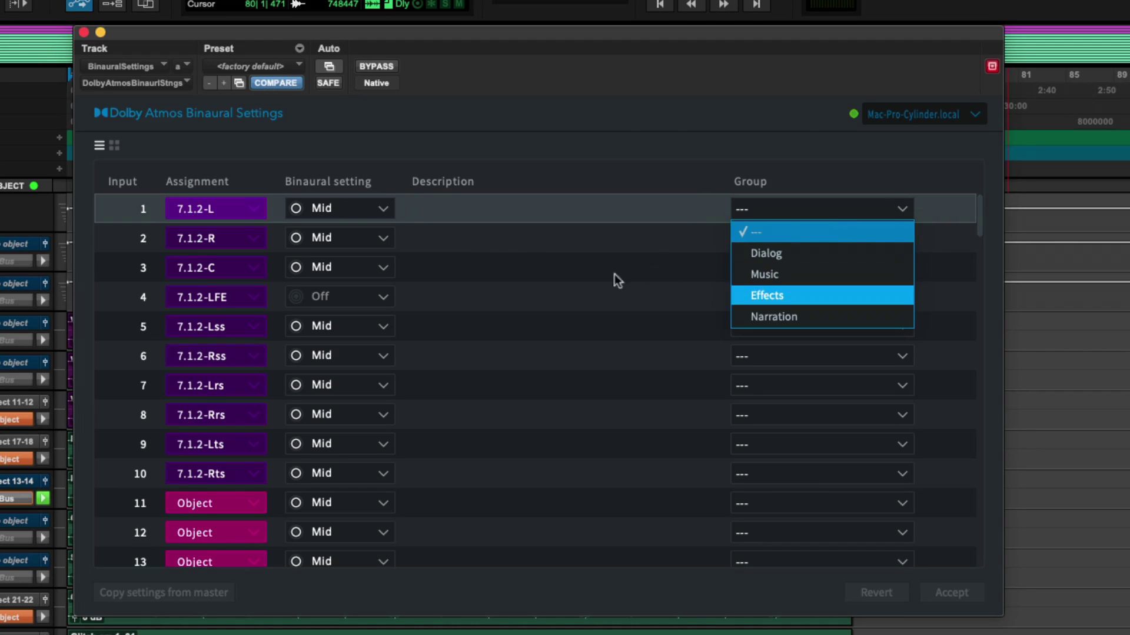
left_click(550, 289)
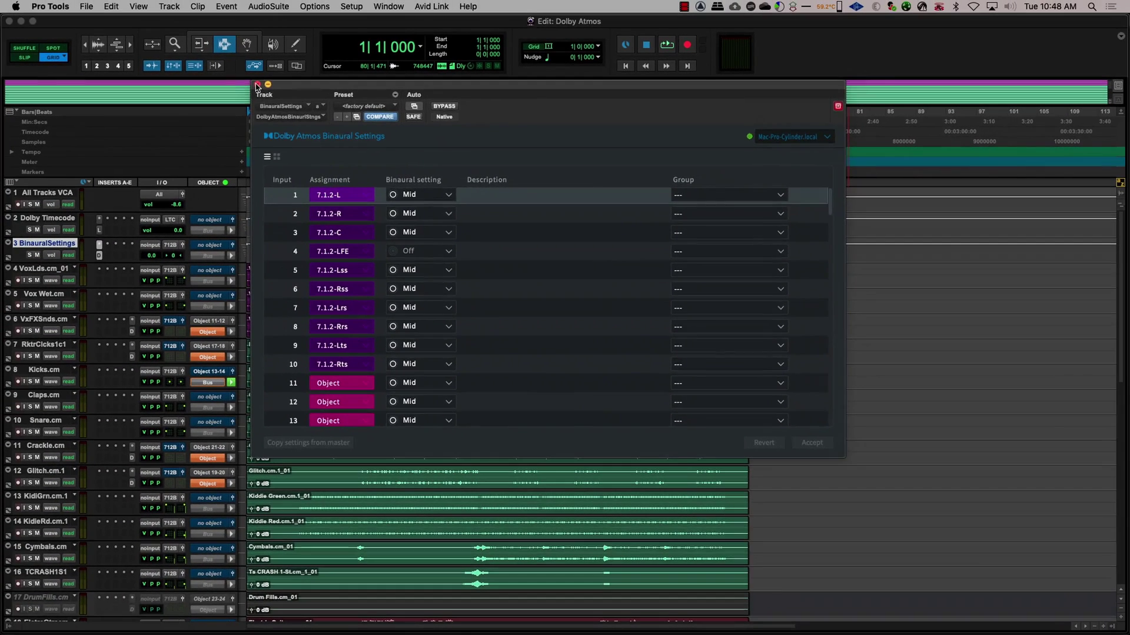
left_click(170, 58)
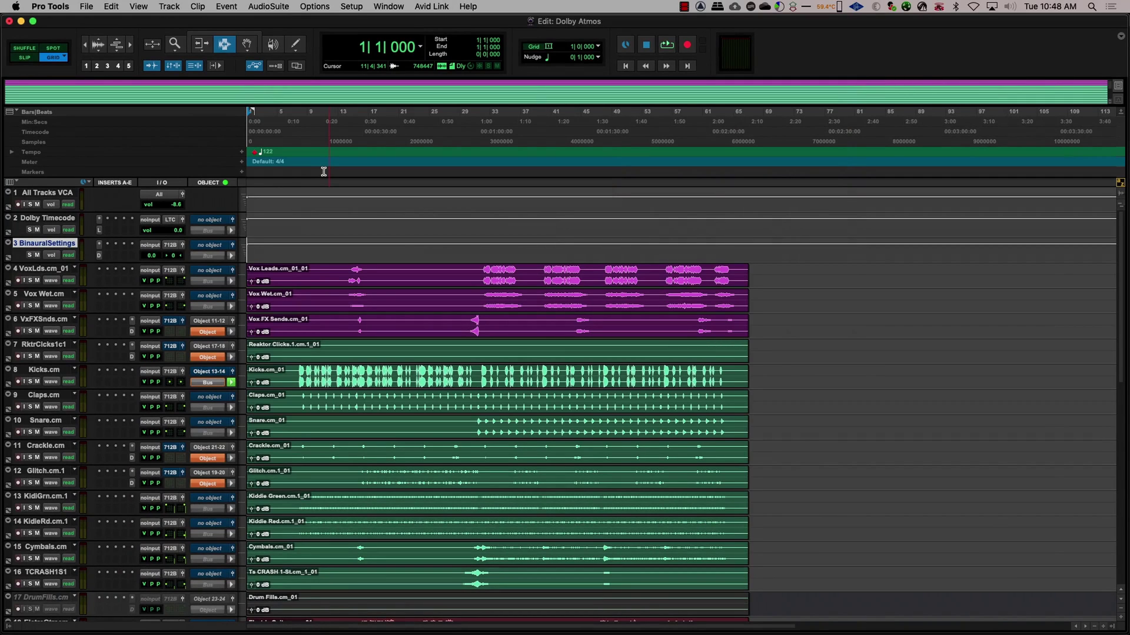
- Set the session timecode rate and the Renderer frame rate both to 24 fps, and accept
key("super+2")
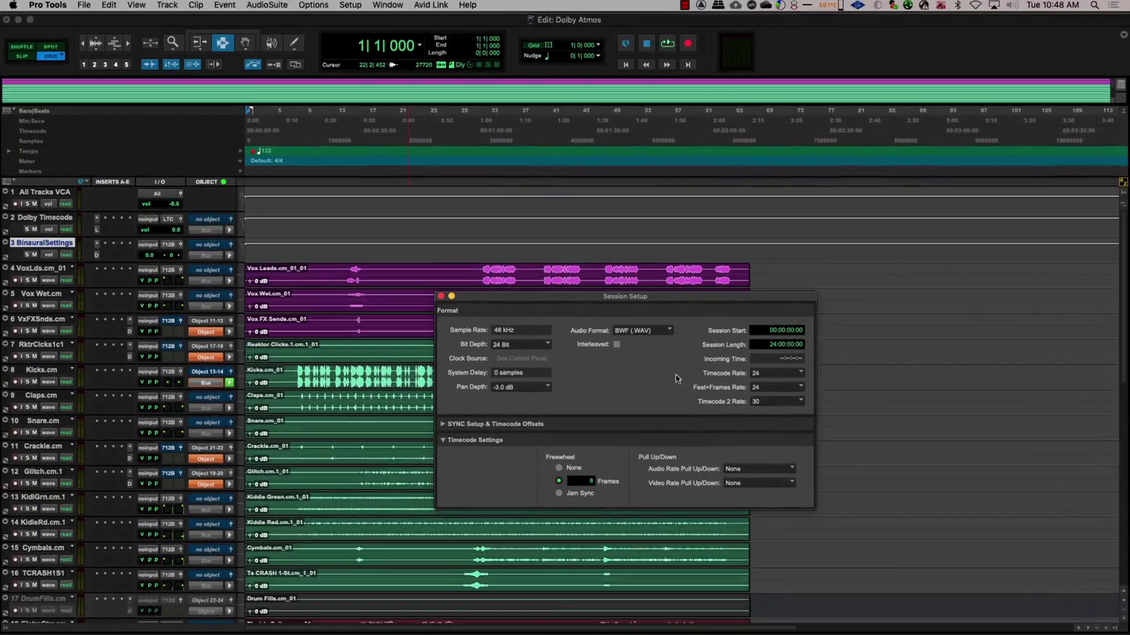
left_click(769, 375)
left_click(769, 374)
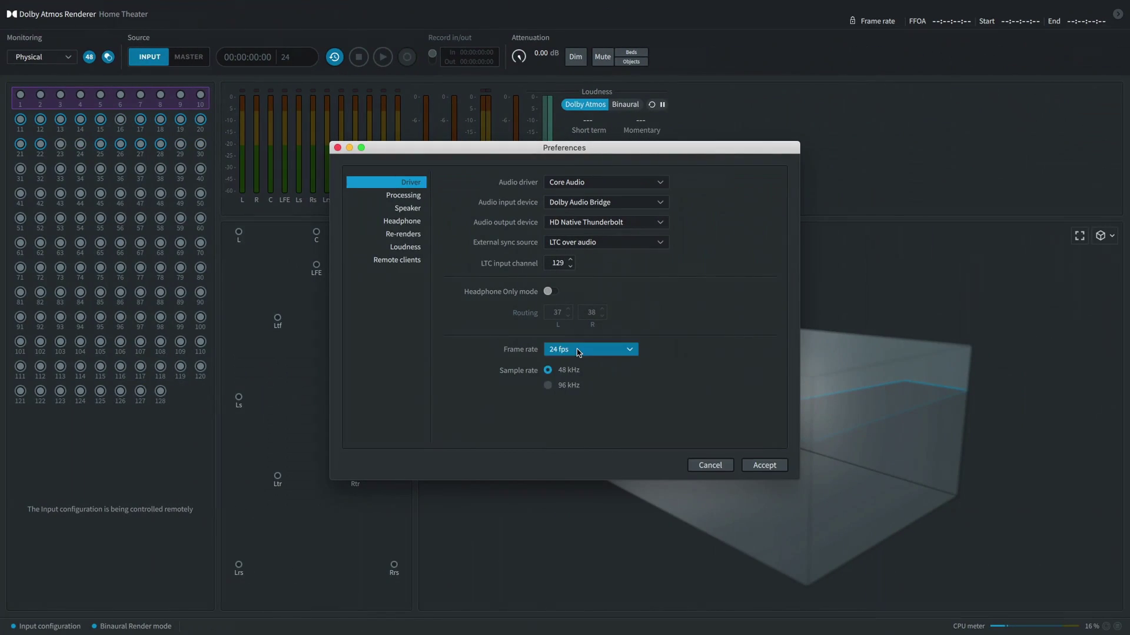
left_click(578, 350)
left_click(576, 388)
left_click(777, 466)
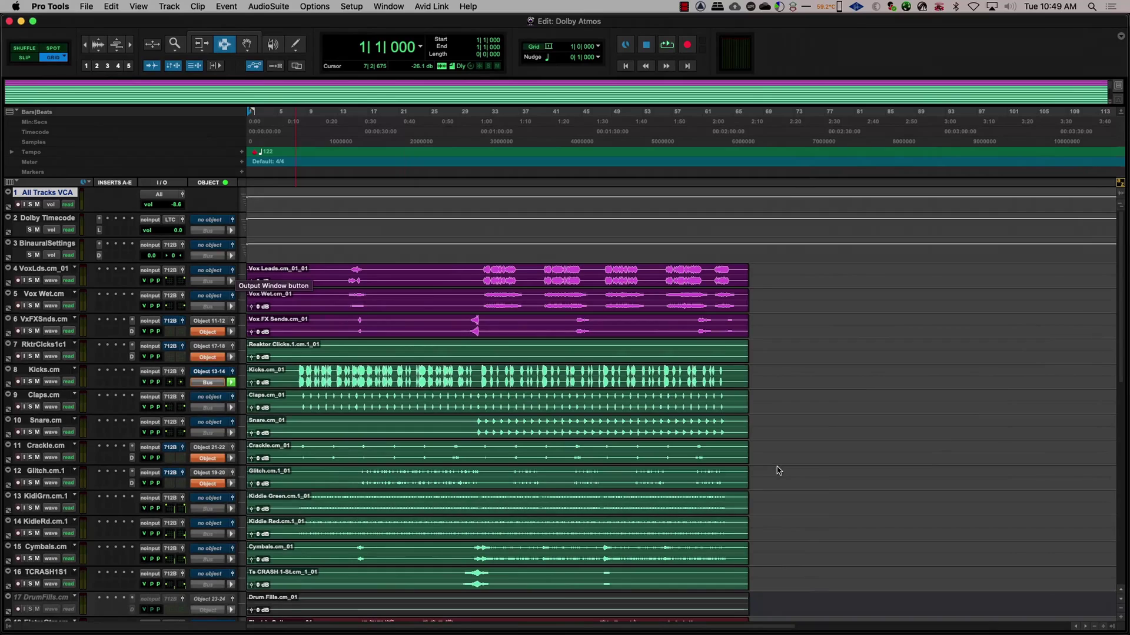
- Start a VCA Master plus Master Fader track set, cancel it, and toggle Mix/Edit views
key("super+shift+n")
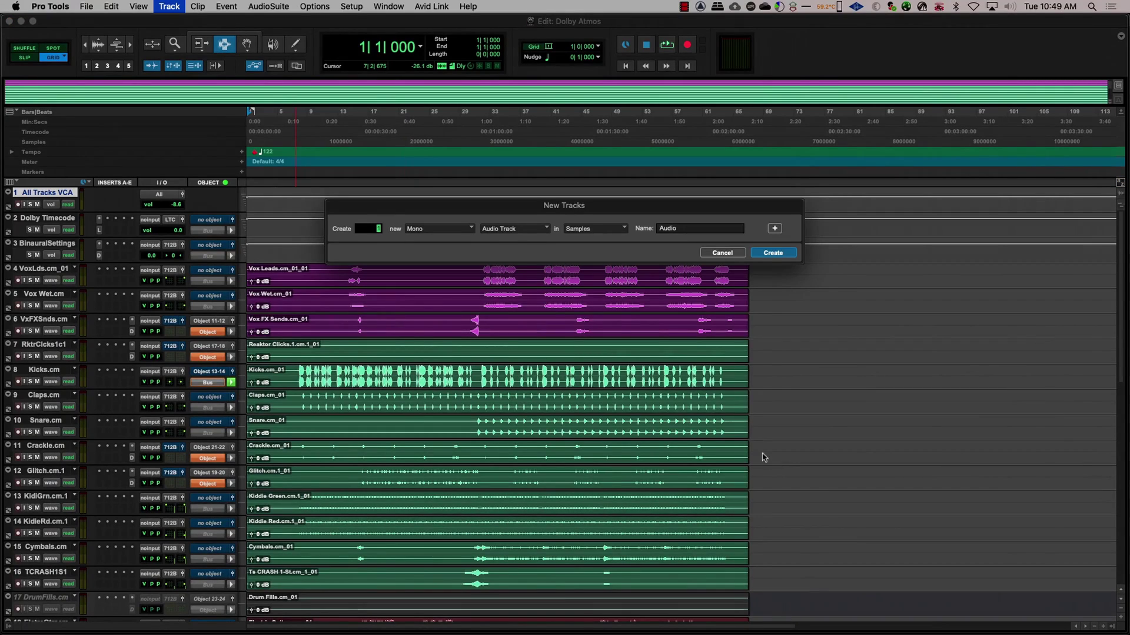
left_click(515, 233)
left_click(536, 257)
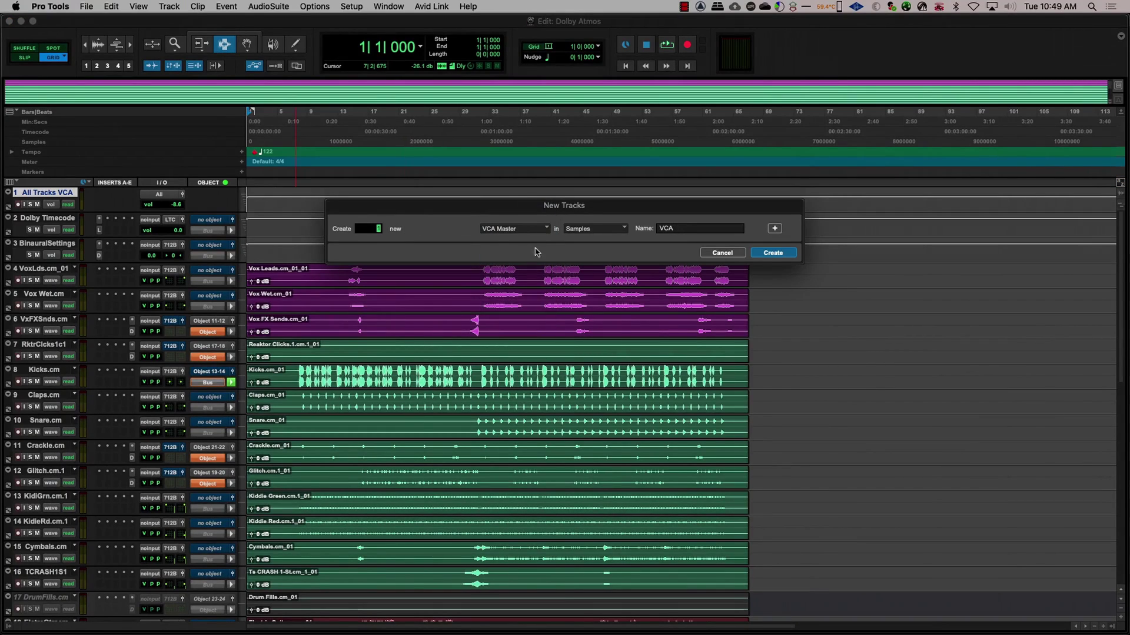
key("super+shift+Down")
left_click(536, 251)
left_click(537, 238)
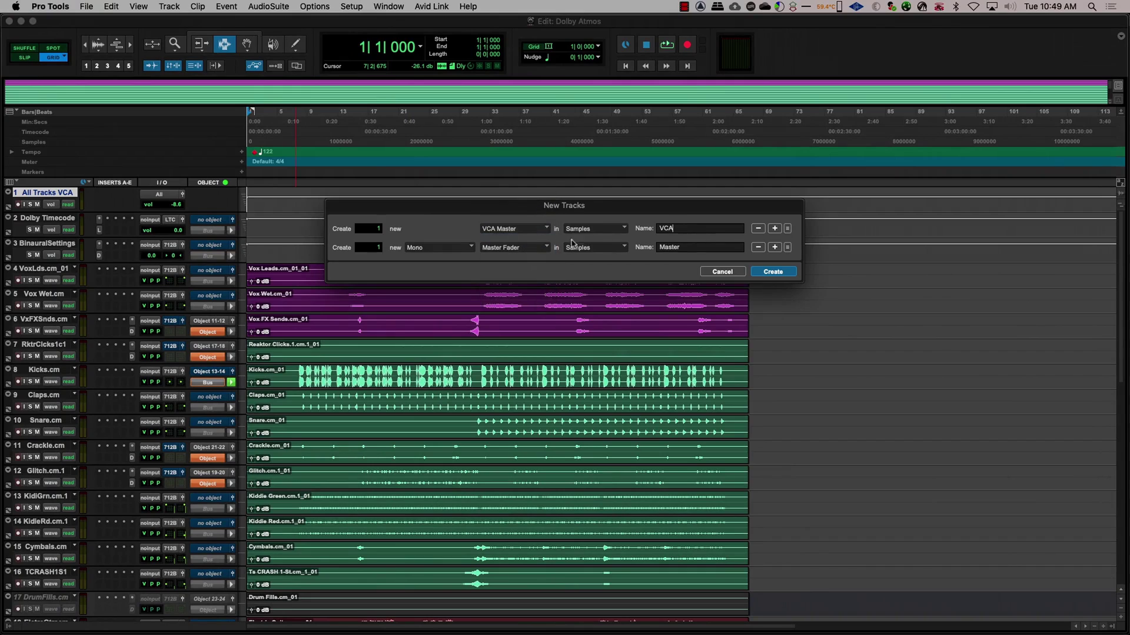
double_click(701, 246)
type("Object")
left_click(724, 272)
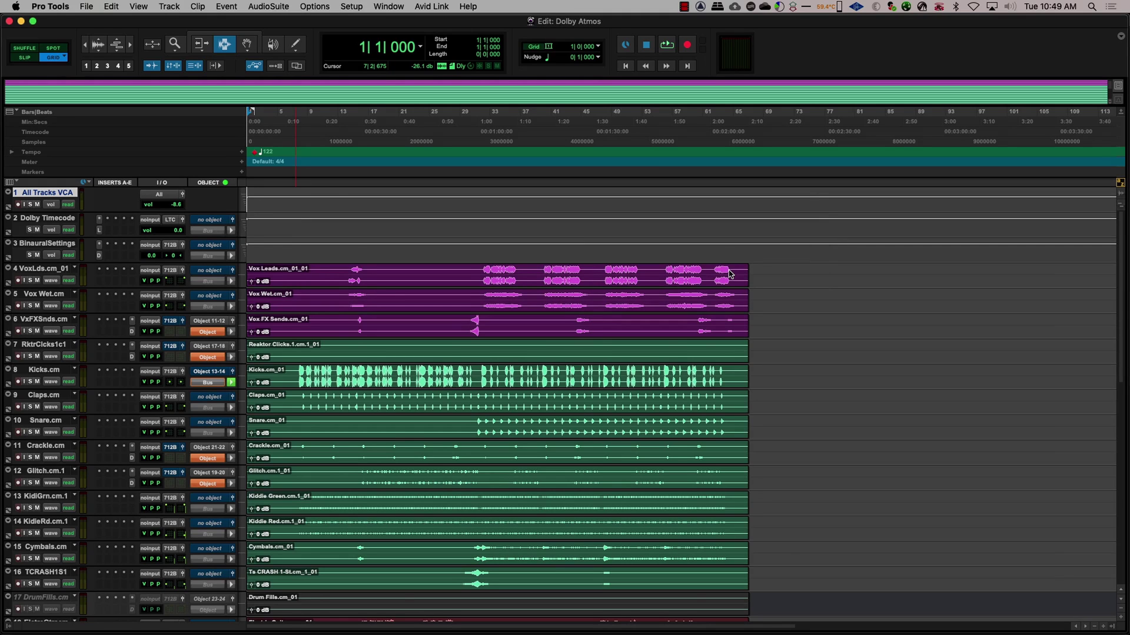
key("super+equal")
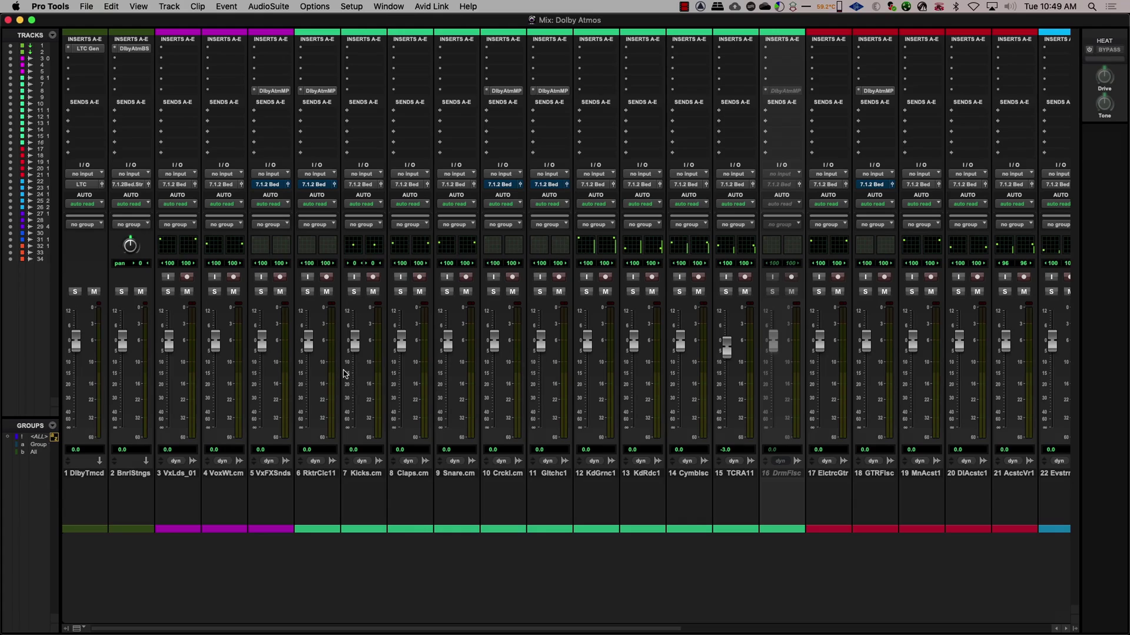
key("super+equal")
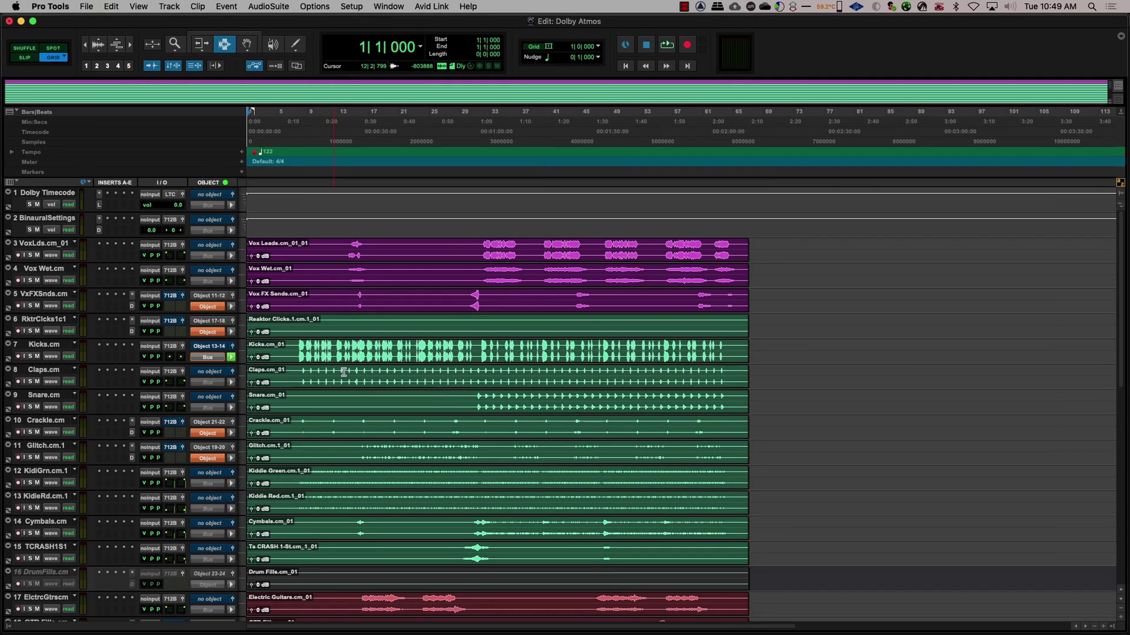
- Create the All Music VCA master track and drag it to the top of the track list
key("shift+super+n")
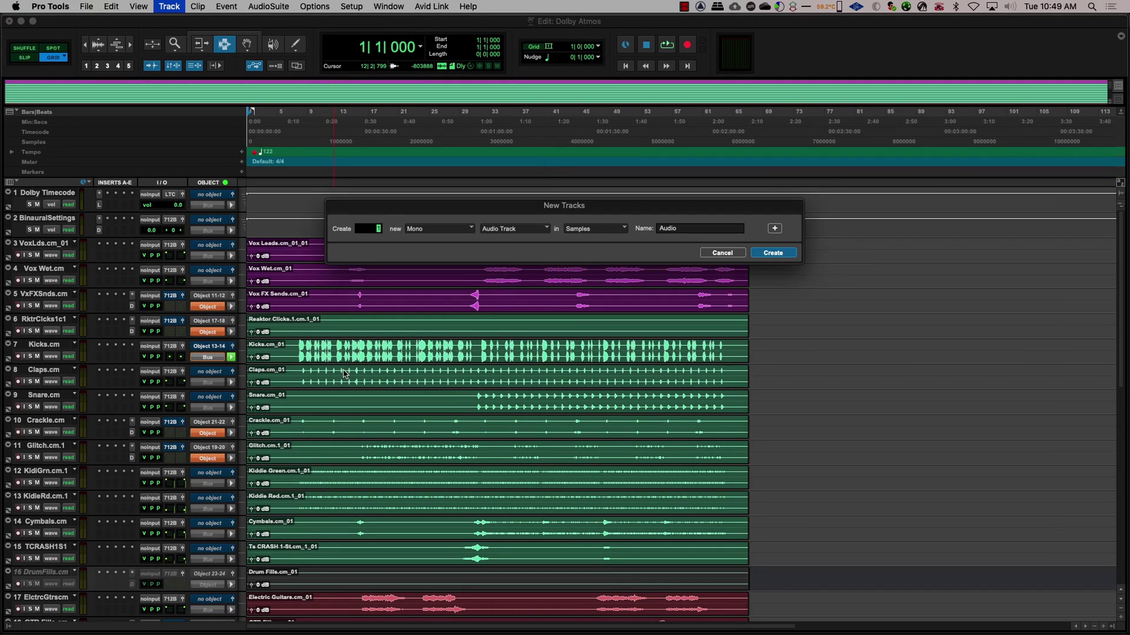
left_click(494, 233)
left_click(506, 259)
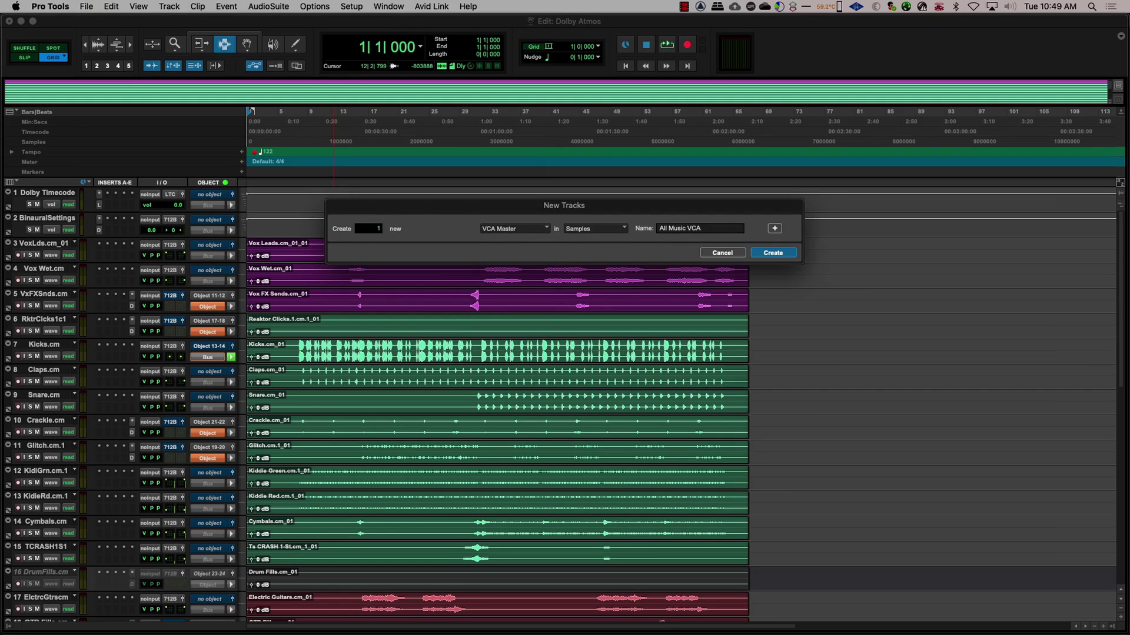
key("Return")
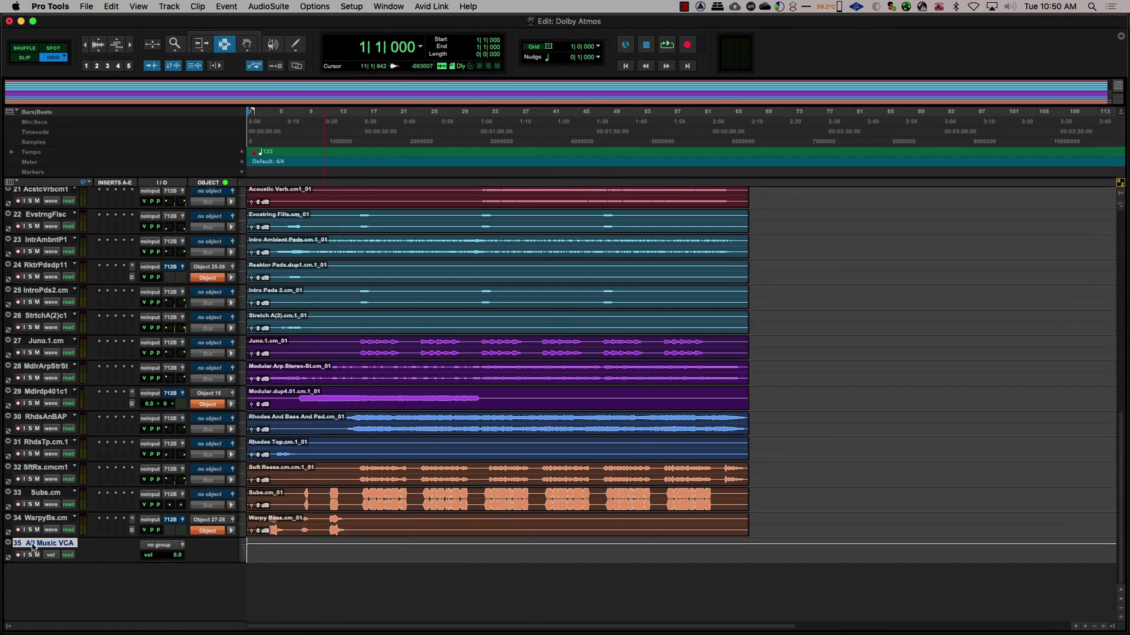
left_click_drag(32, 547, 59, 194)
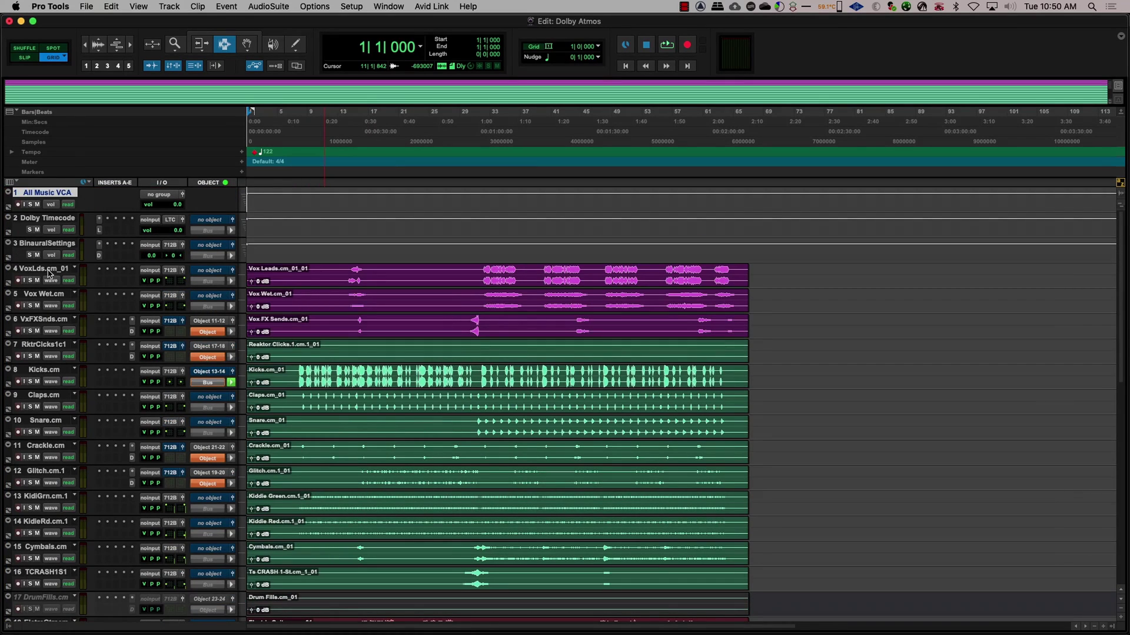
- Group music tracks 4–35 as MusicVCA, controlled by the All Music VCA master
left_click(50, 273)
scroll(50, 272, "down", 10)
left_click(44, 543, "shift")
key("super+g")
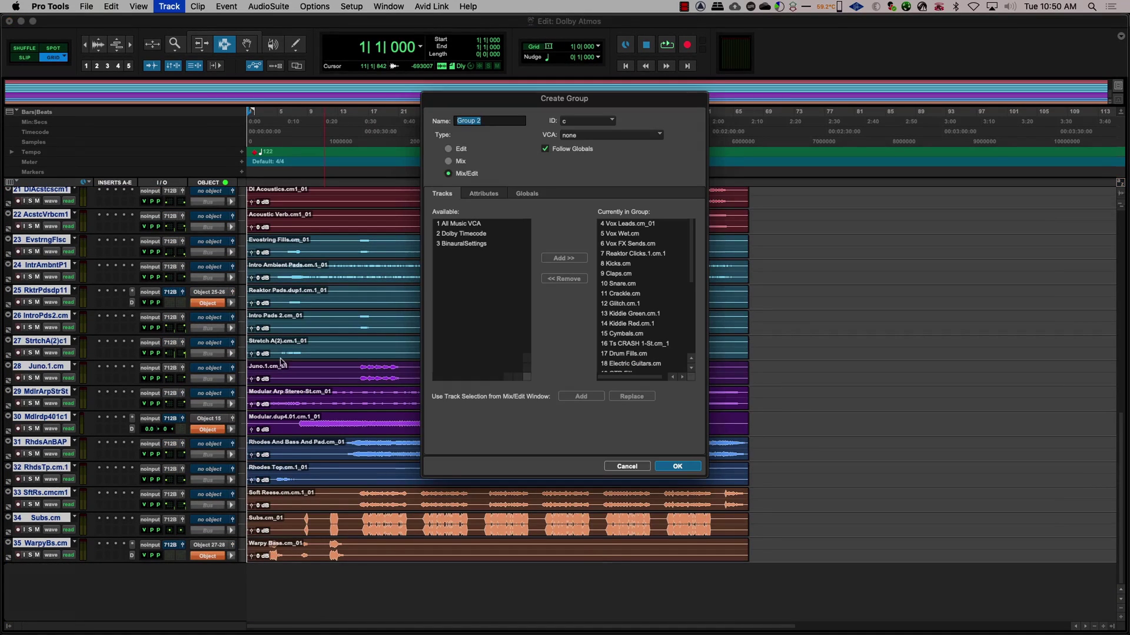
left_click(609, 135)
left_click(589, 160)
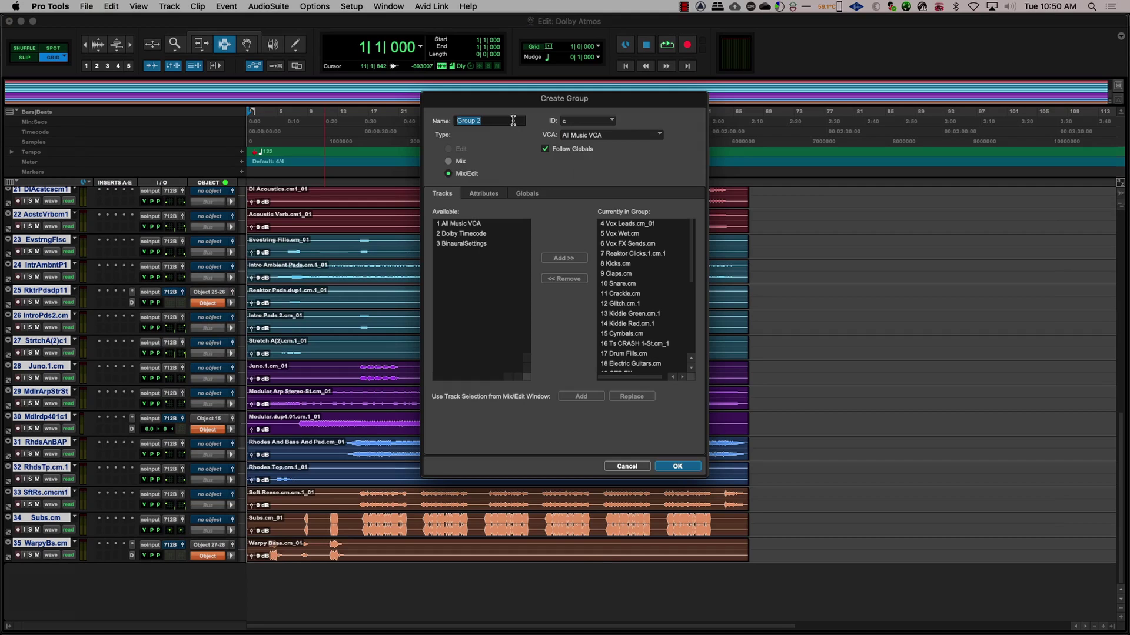
type("MusicVCA")
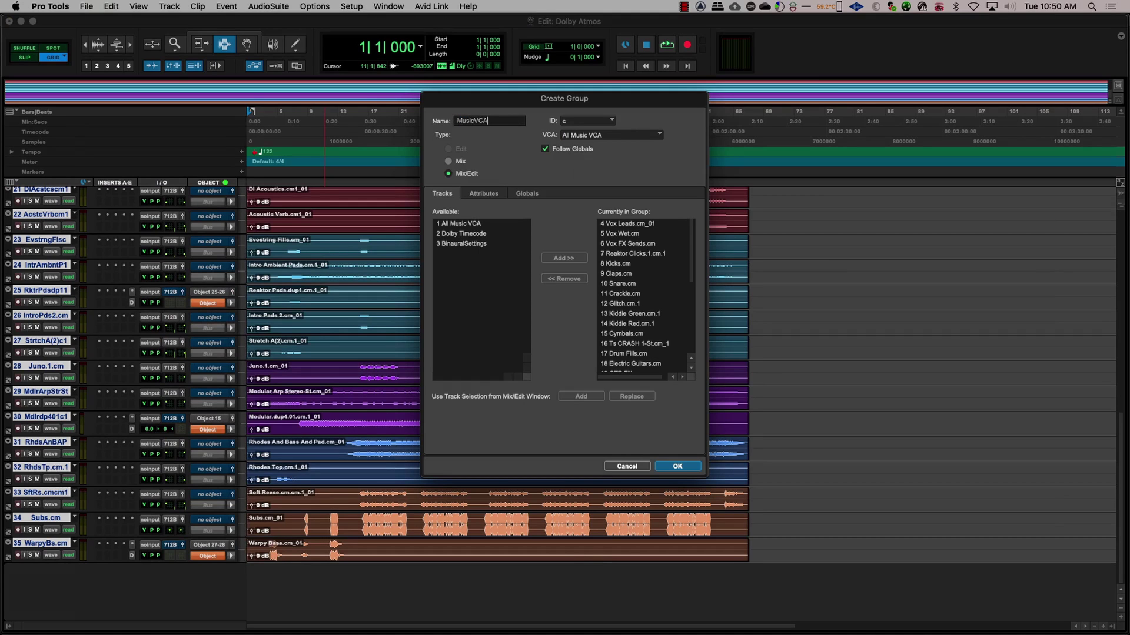
left_click(684, 467)
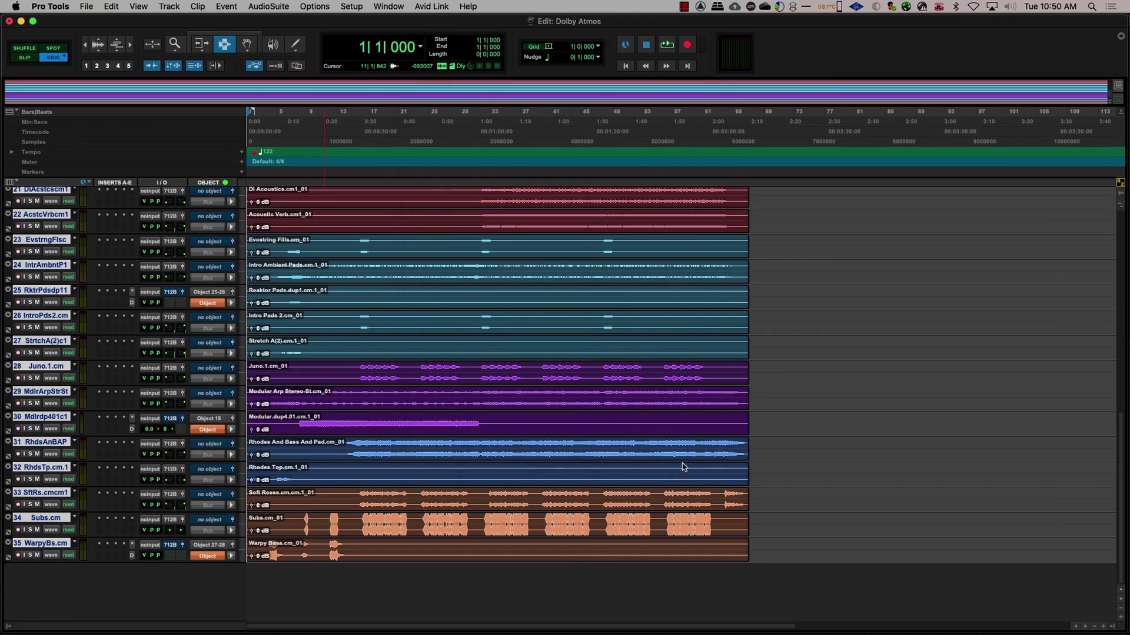
scroll(684, 468, "up", 15)
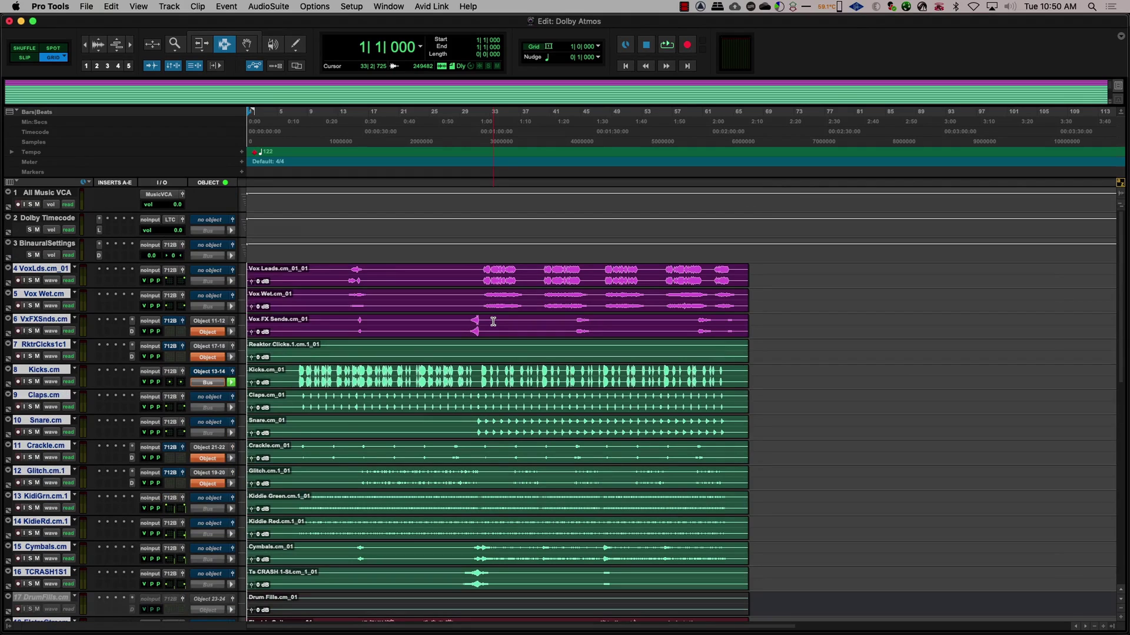
scroll(493, 322, "down", 6)
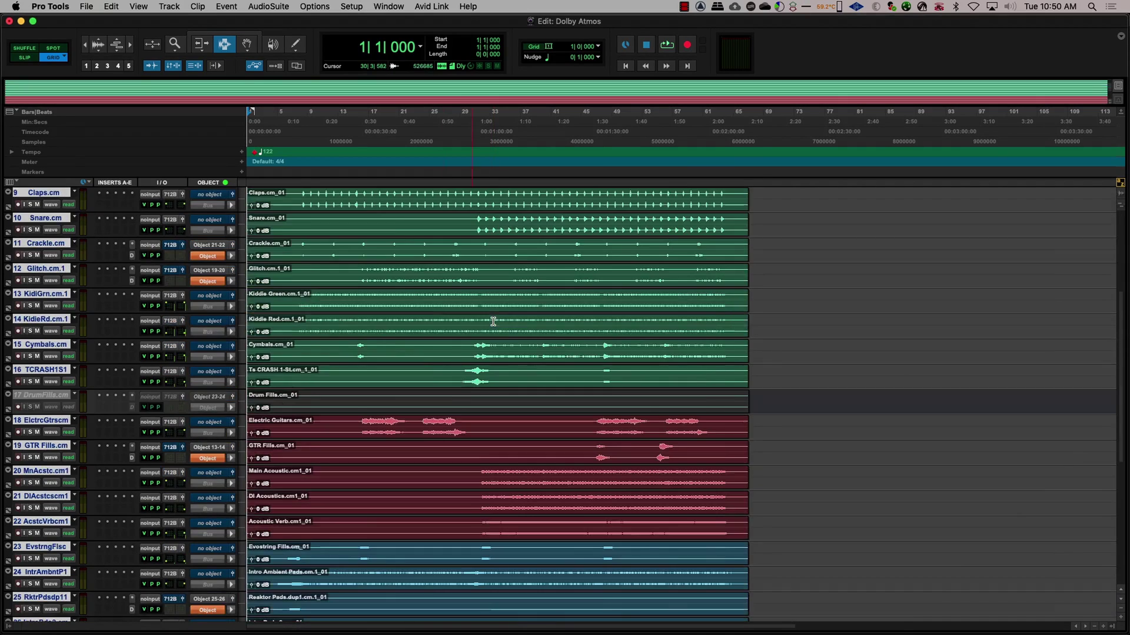
scroll(493, 322, "down", 10)
- Create the Delay aux track, assign it to Object 25-26, and route output to the 7.1.2 bed
key("super+shift+n")
key("Tab")
type("De")
key("Return")
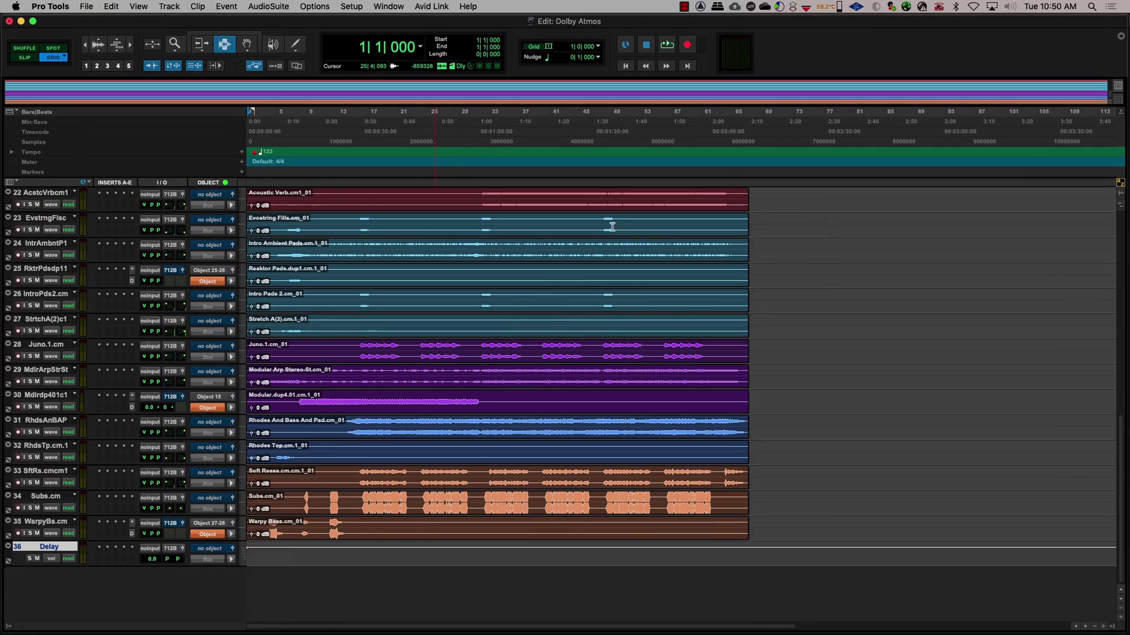
left_click(212, 549)
left_click(244, 597)
left_click(207, 560)
mouse_move(188, 539)
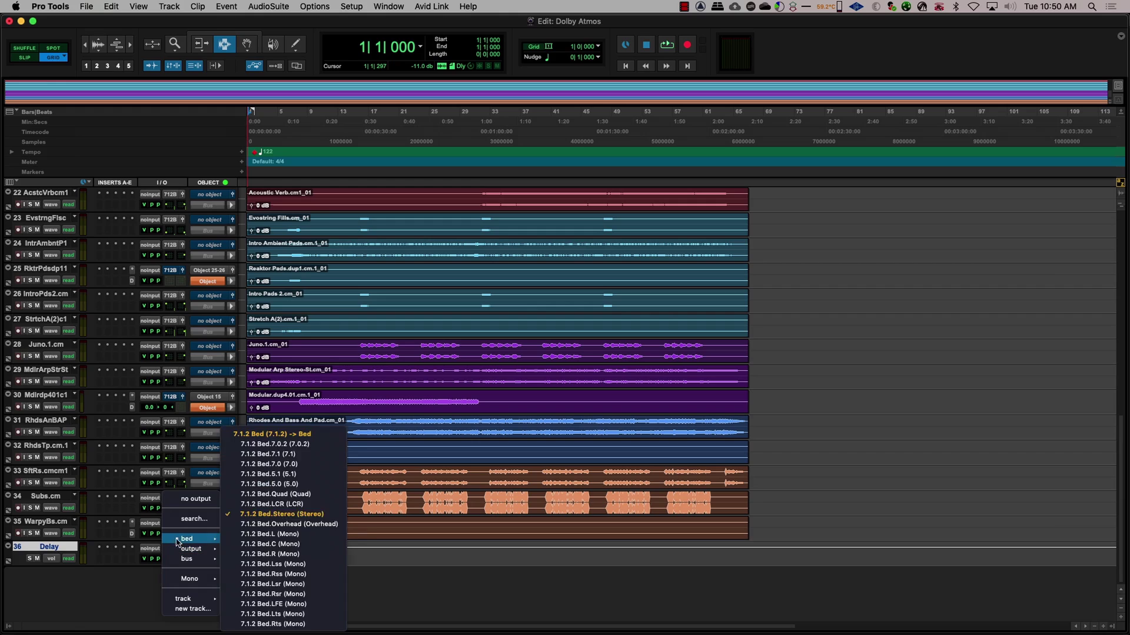
left_click(272, 435)
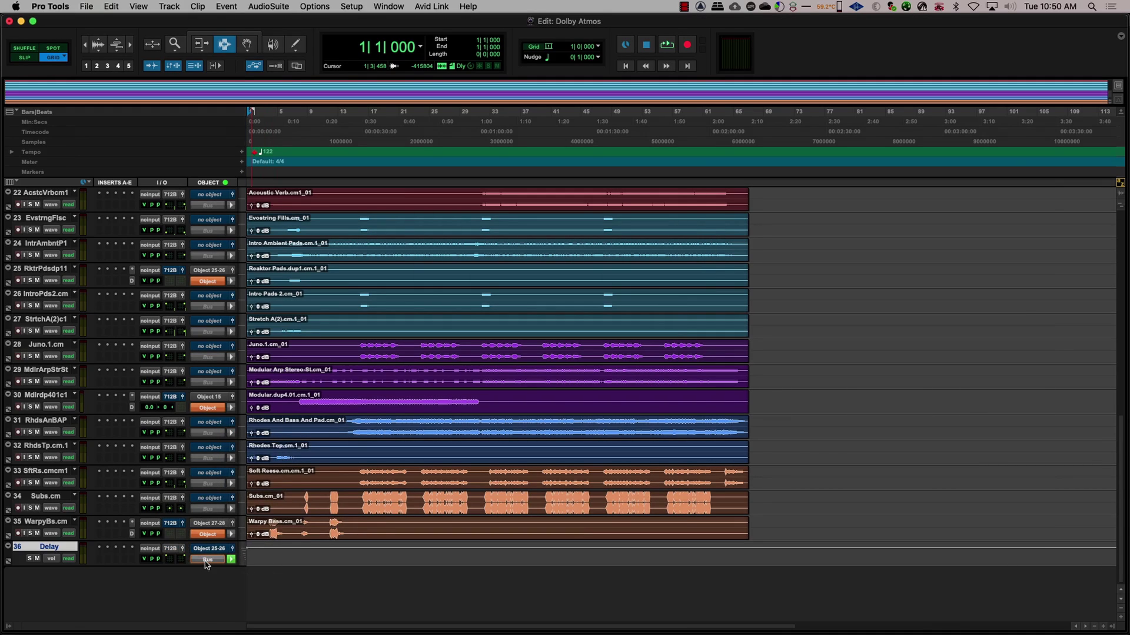
- Insert the Mod Delay III plug-in on the Delay track
left_click(102, 552)
type("delay")
key("Down")
key("Down")
key("Down")
key("Down")
left_click(225, 604)
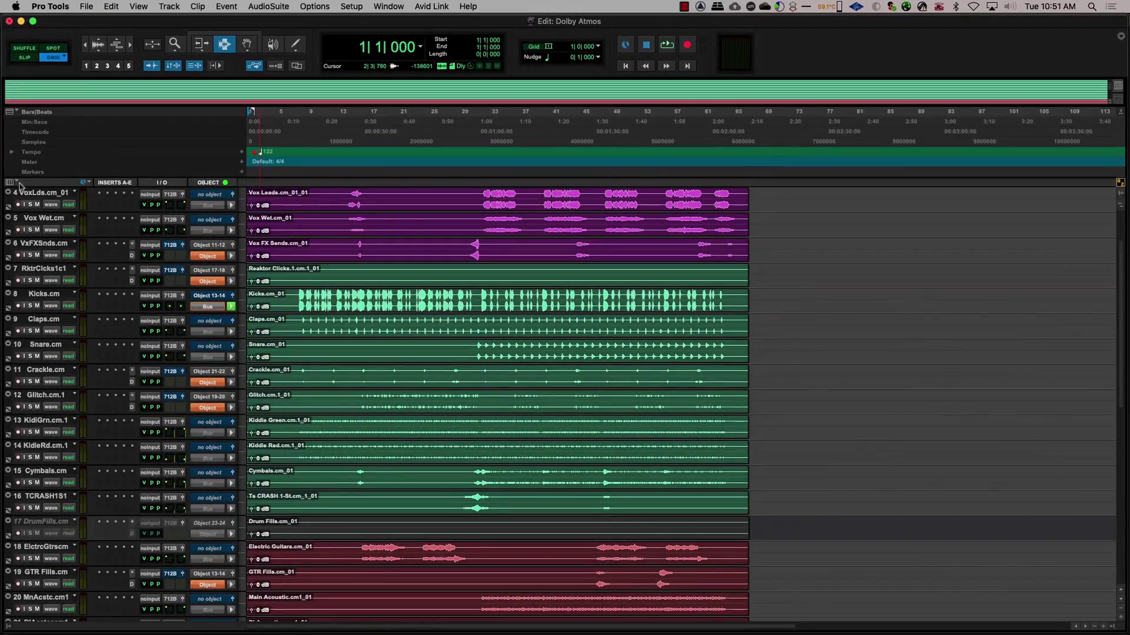
- Show the sends column and add an LFE bus send on the Kicks track
left_click(19, 184)
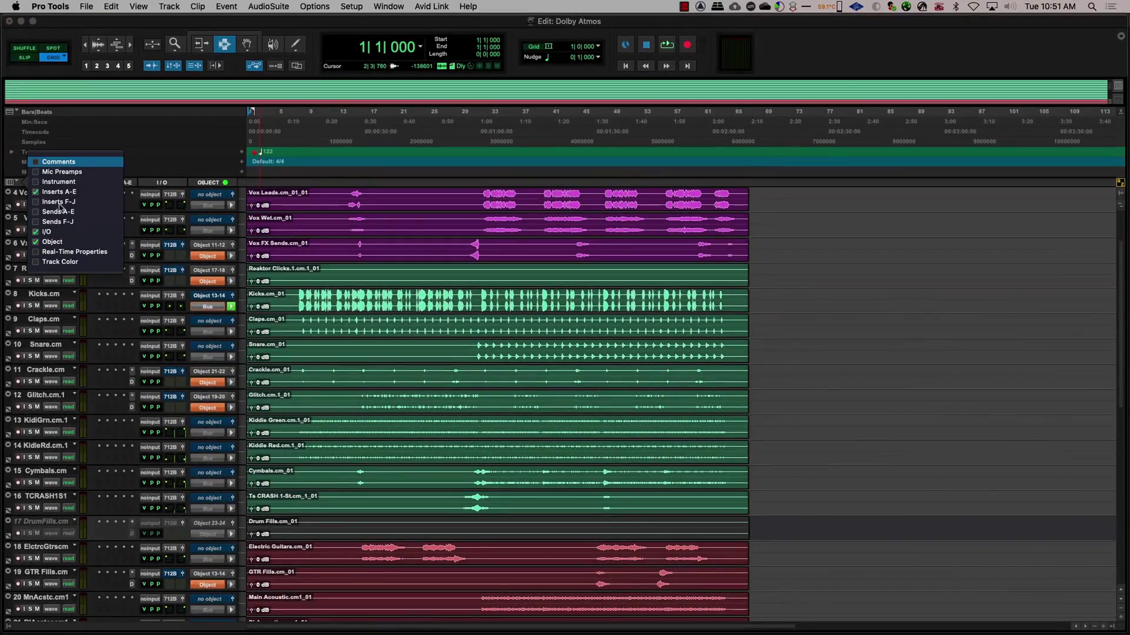
left_click(69, 212)
left_click(143, 243)
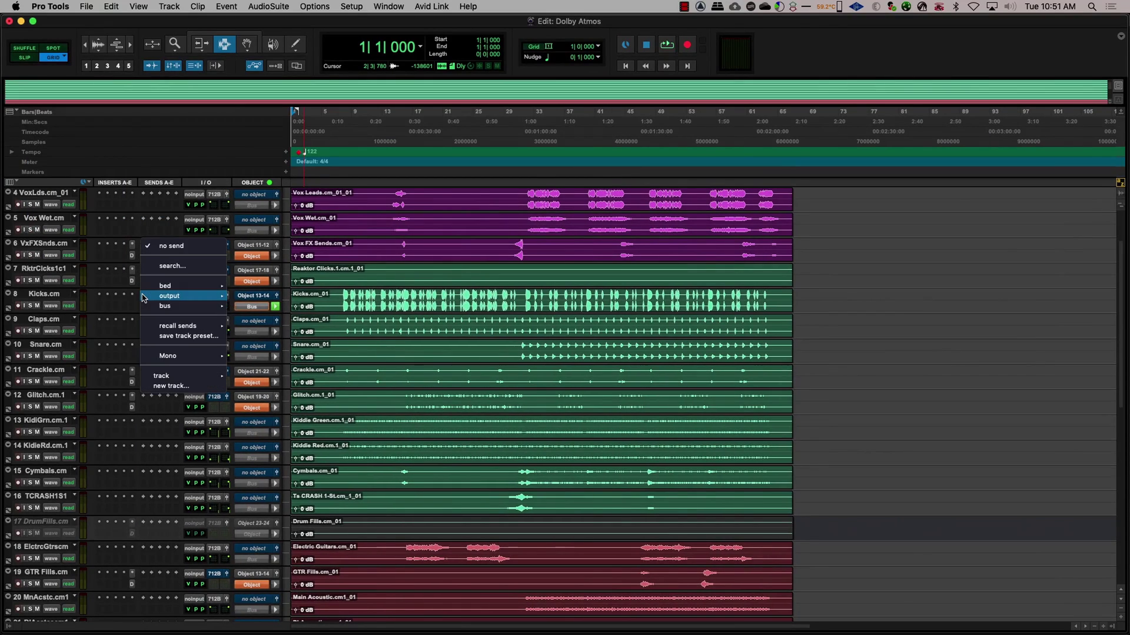
mouse_move(144, 304)
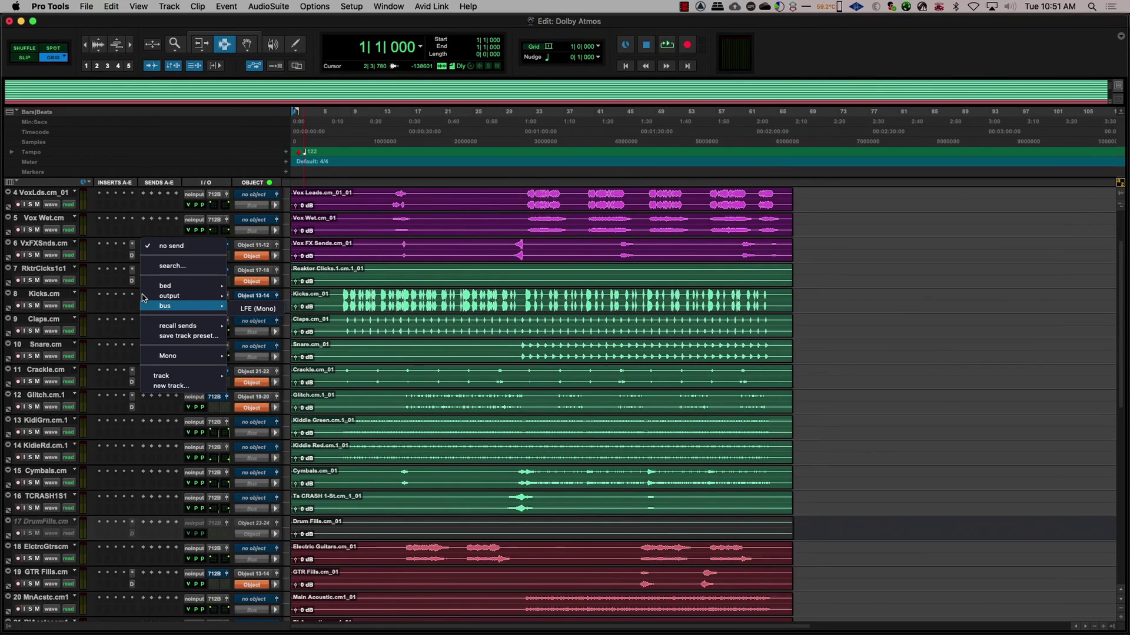
left_click(265, 309)
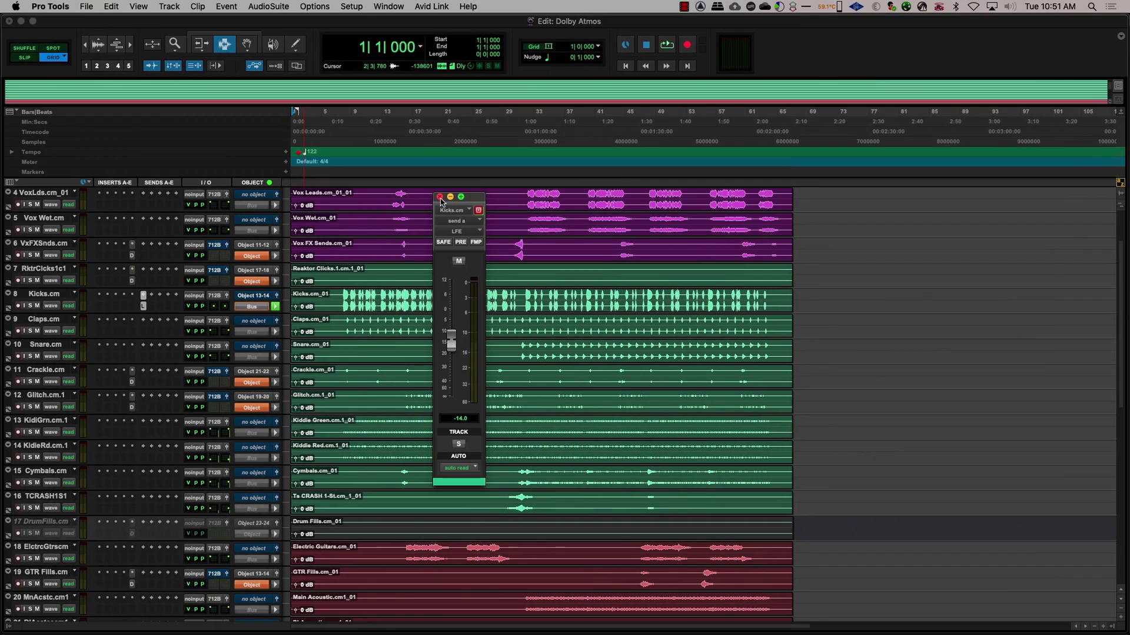
- Create the LFEAux aux track with its output routed to the bed's LFE channel
scroll(335, 264, "down", 5)
scroll(334, 264, "down", 5)
key("super+shift+n")
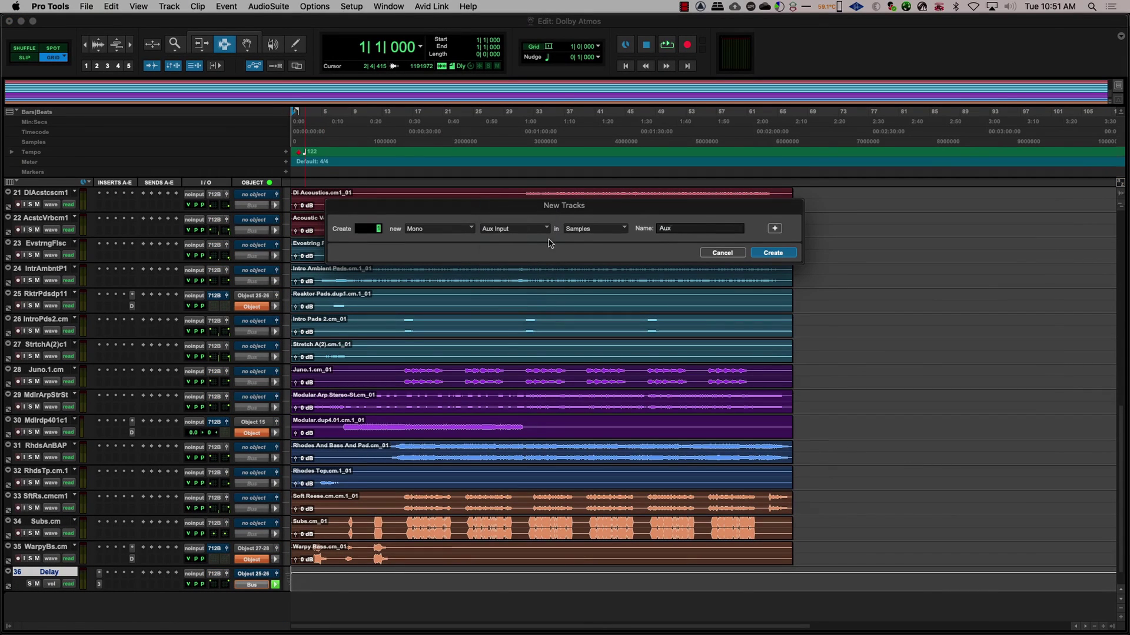
type("LFE")
key("Return")
left_click(252, 610)
mouse_move(236, 590)
left_click(353, 604)
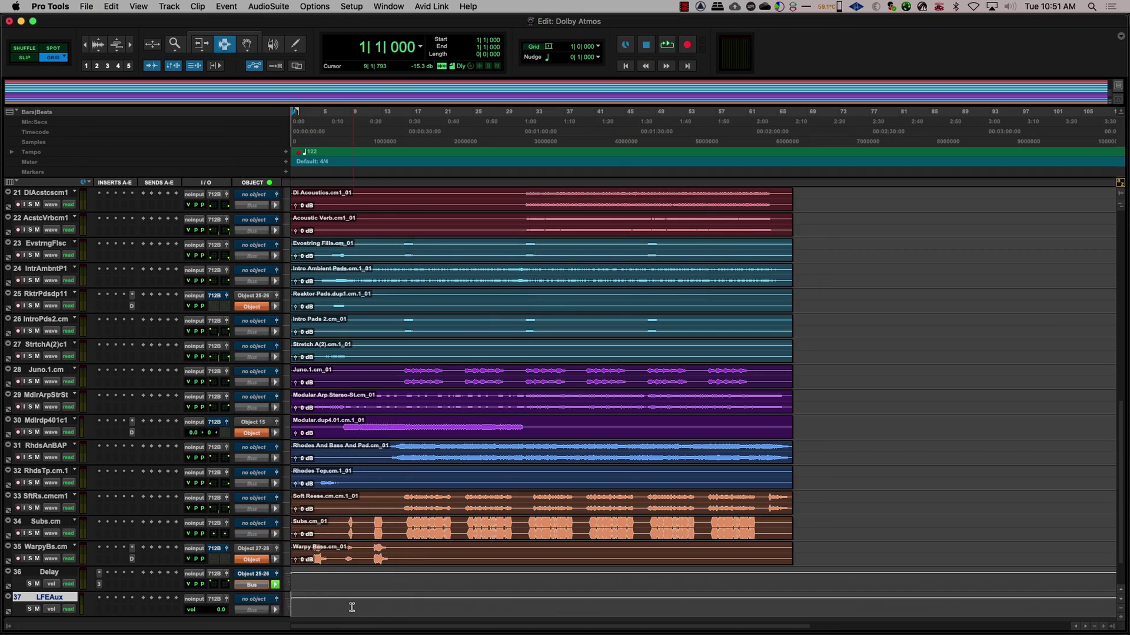
- Insert Pro Subharmonic on LFEAux and set its input to the LFE bus
scroll(350, 537, "down", 2)
left_click(101, 545)
mouse_move(103, 546)
left_click(147, 544)
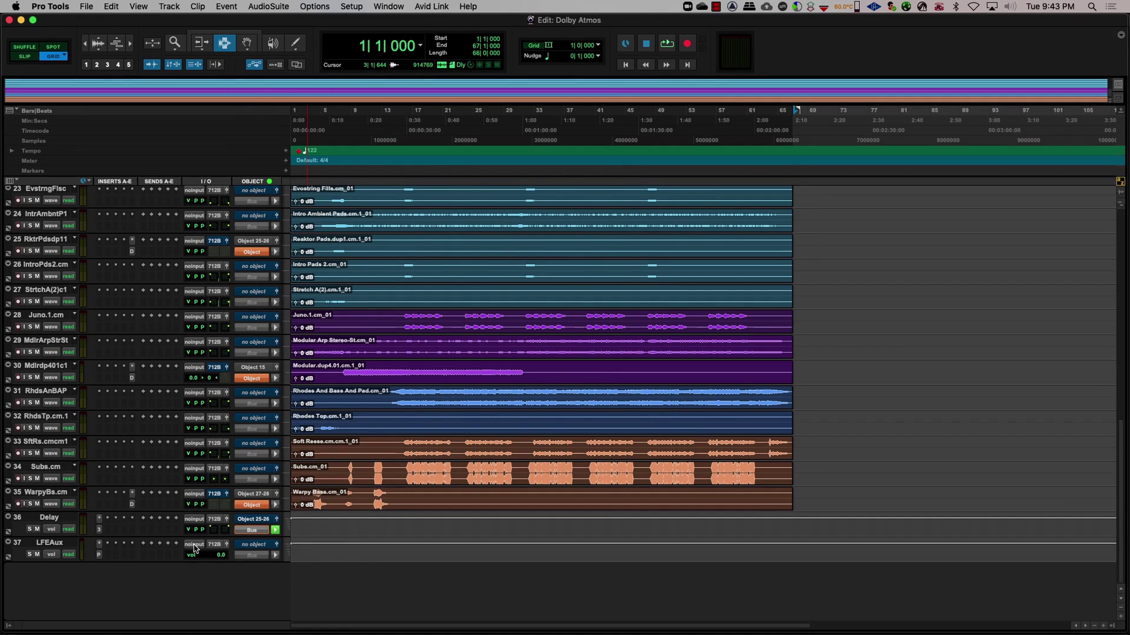
left_click(196, 545)
mouse_move(197, 546)
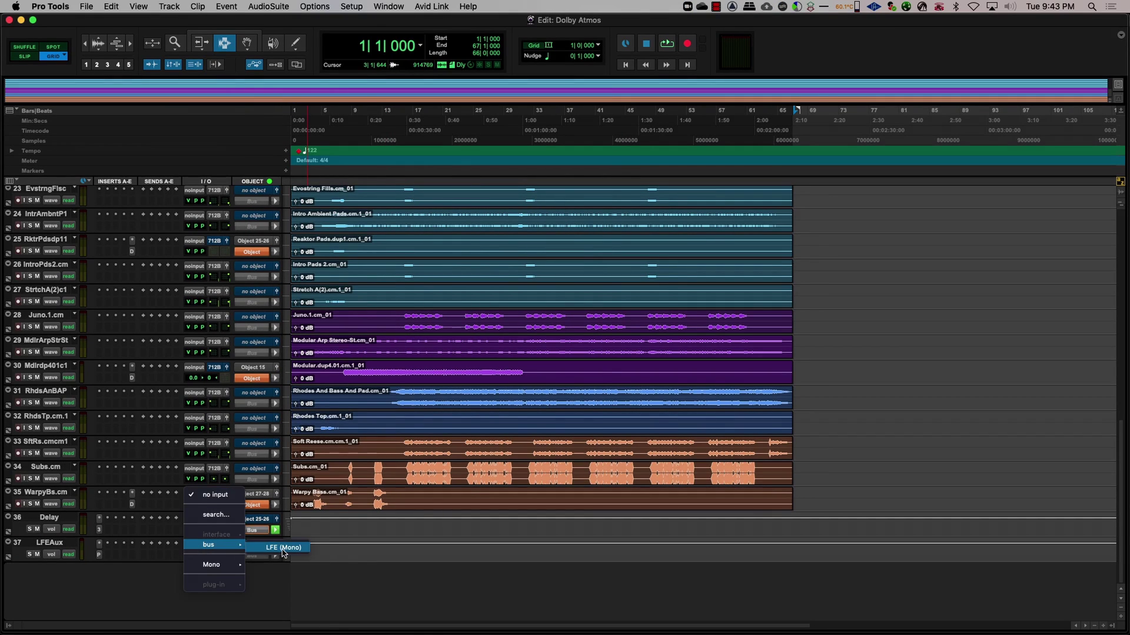
left_click(283, 548)
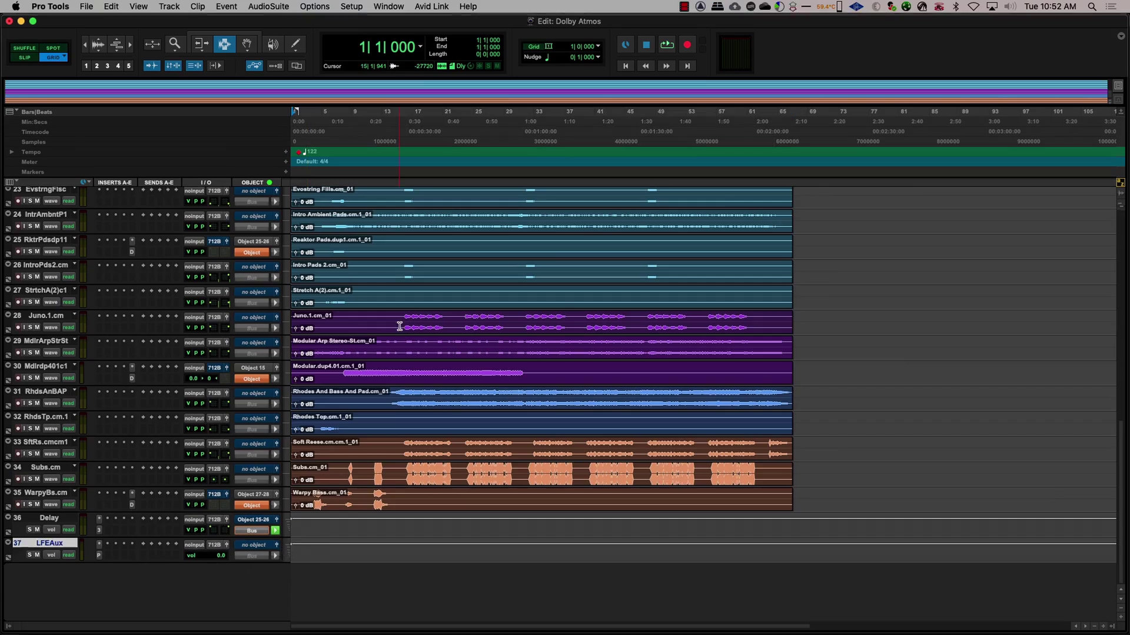
- Open File > Bounce Mix with the Dolby Atmos ADM BWF file type
scroll(399, 326, "up", 10)
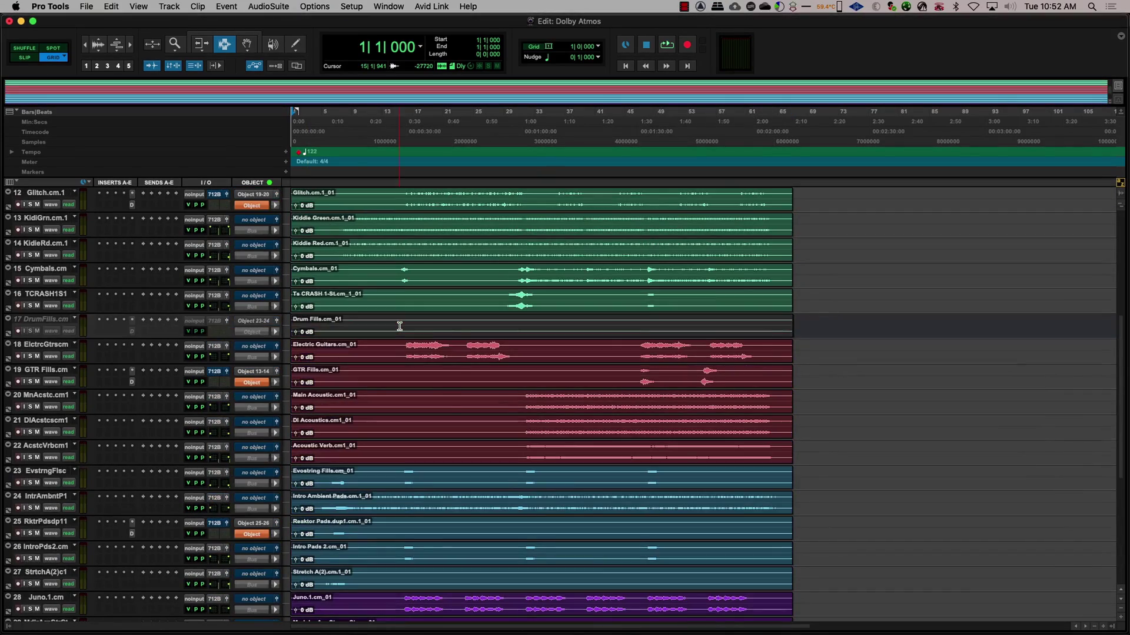
scroll(400, 326, "up", 10)
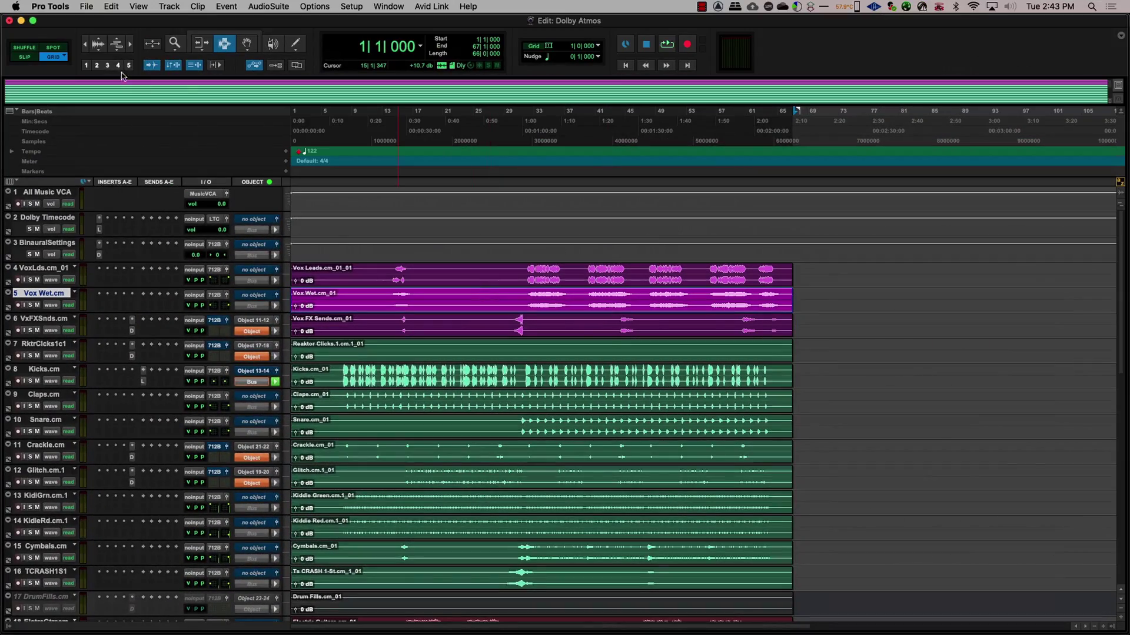
left_click(86, 6)
left_click(112, 175)
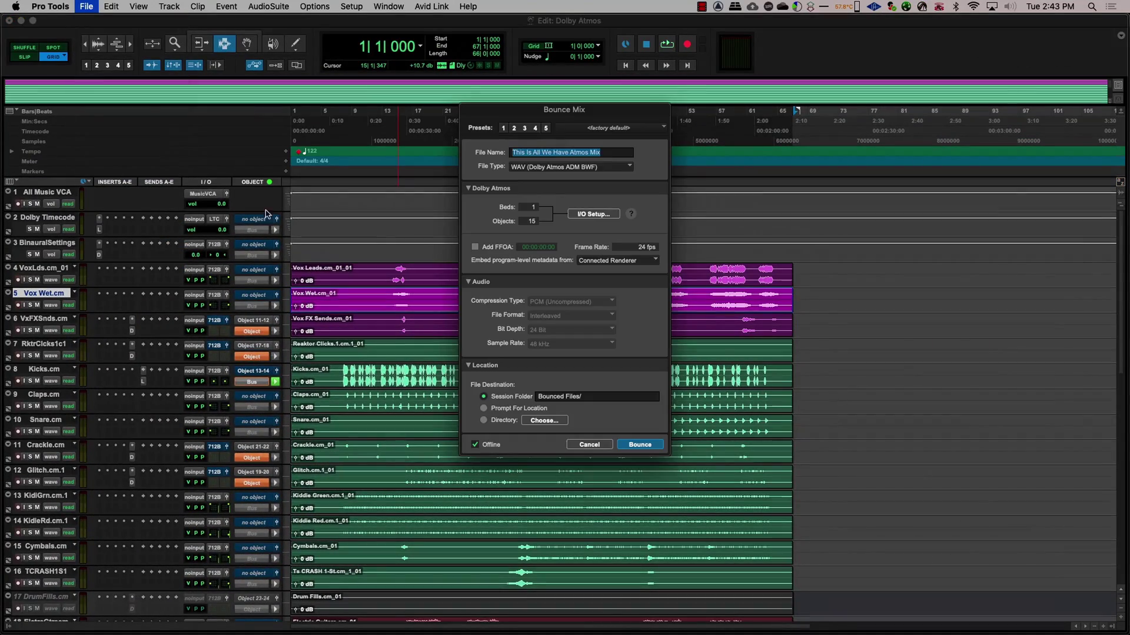
left_click(563, 167)
left_click(602, 168)
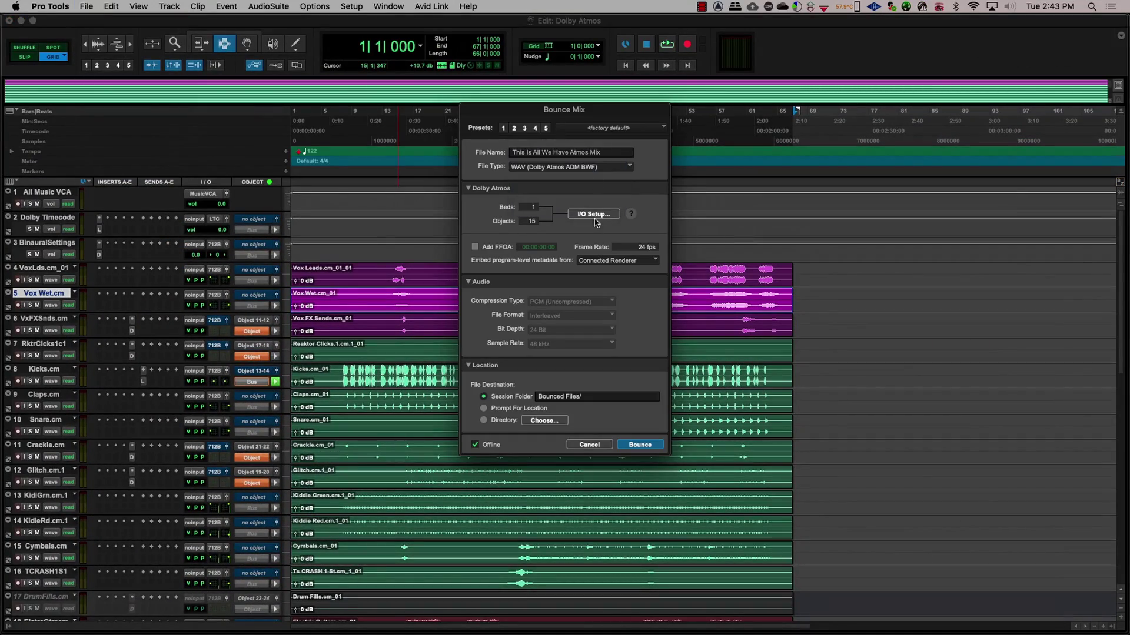